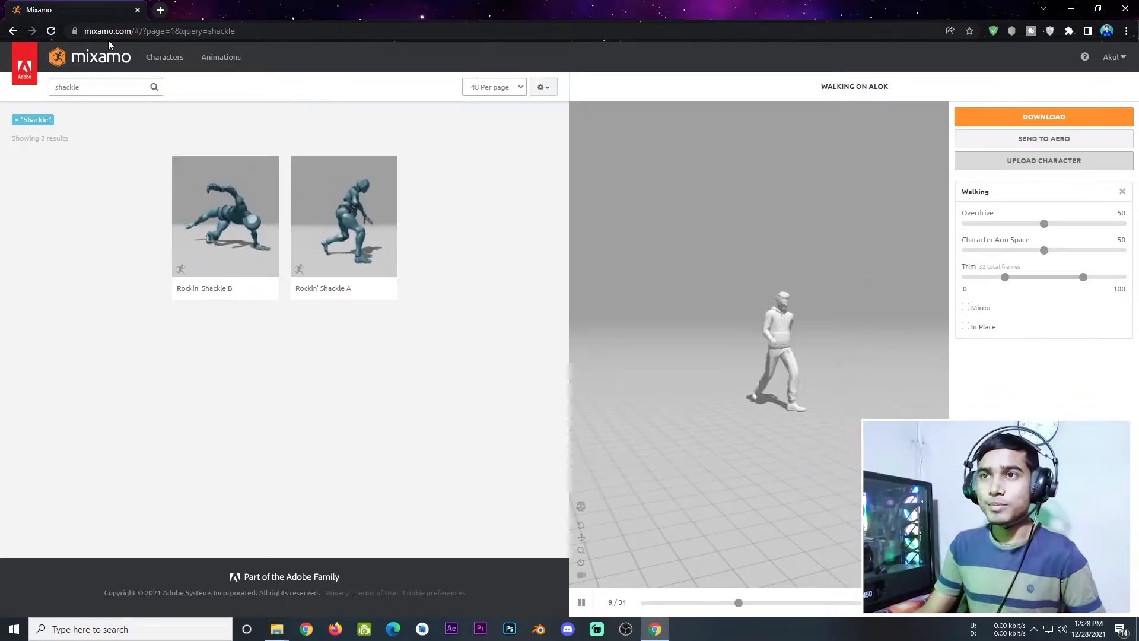
- Search the Mixamo animation library for "shackle"
{"action": "left_click_drag", "start_coordinate": [132, 35], "coordinate": [110, 40]}
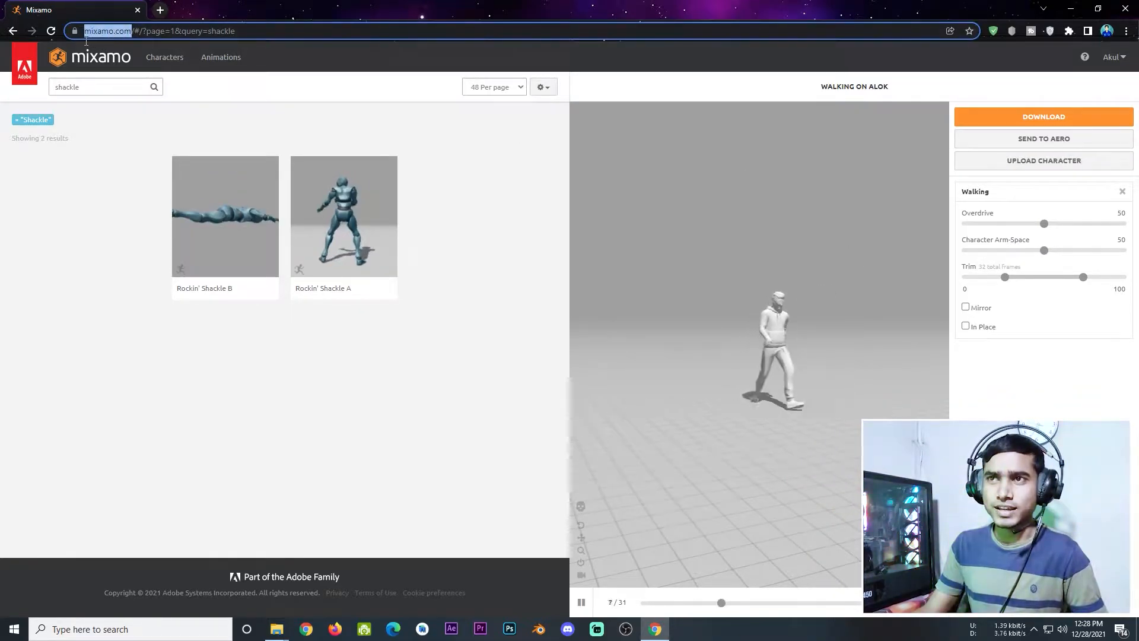
{"action": "left_click", "coordinate": [94, 183]}
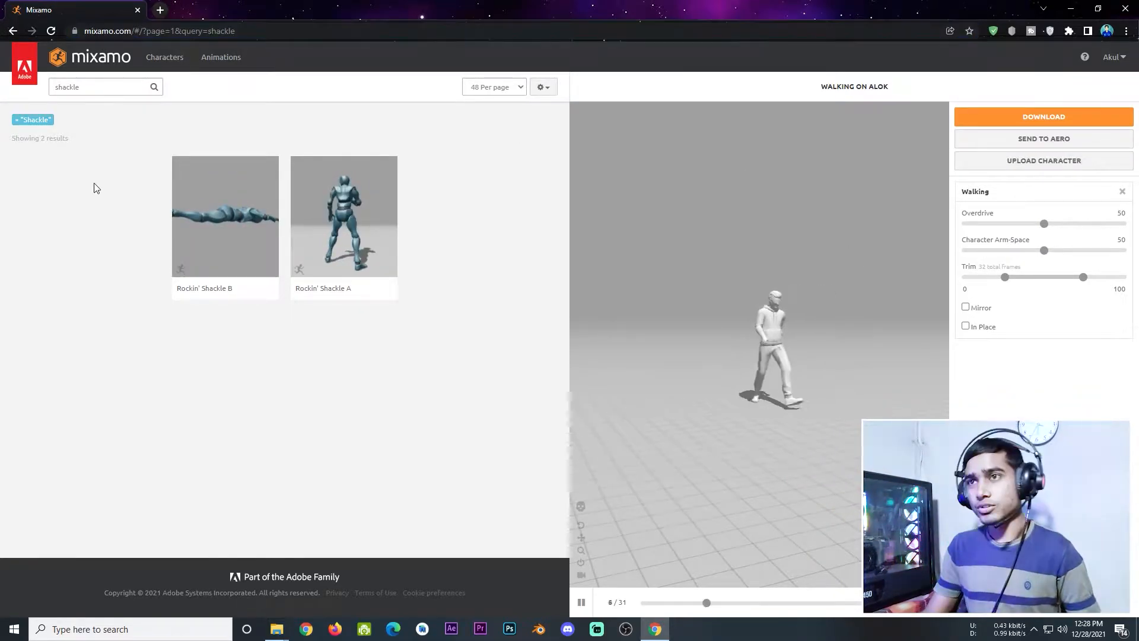
{"action": "double_click", "coordinate": [93, 87]}
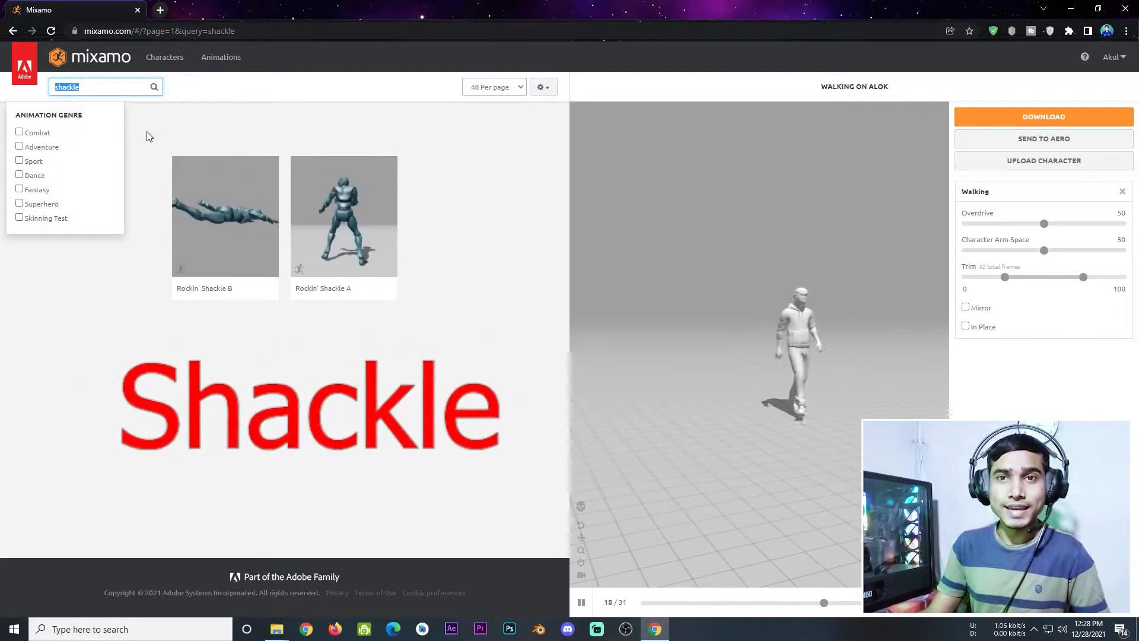
{"action": "key", "text": "Return"}
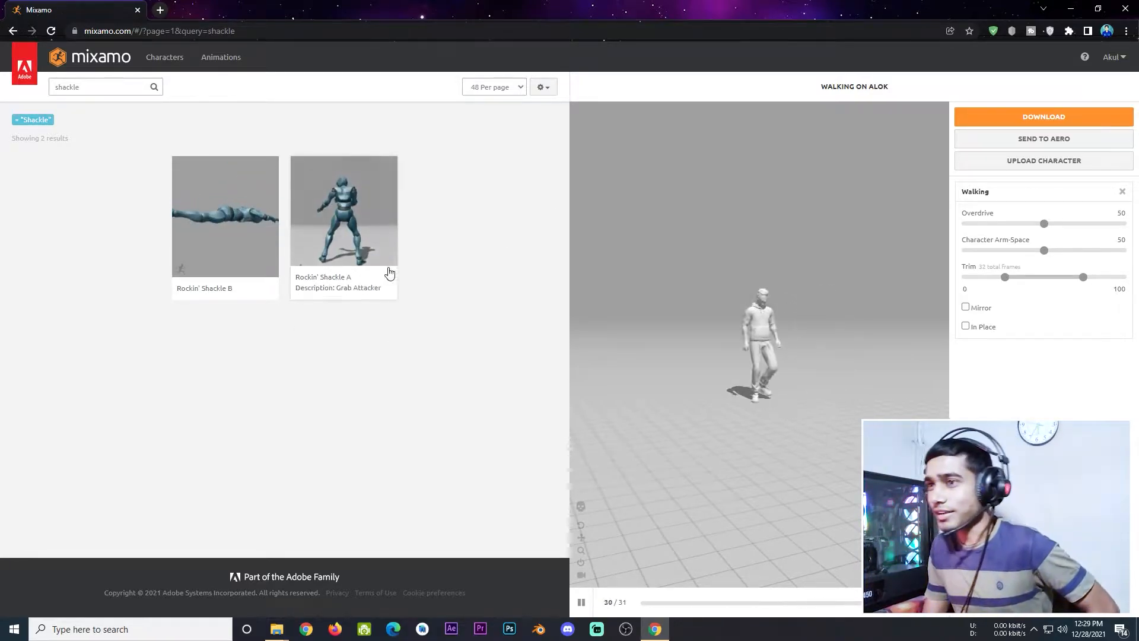
- Upload Walking.fbx from the animation folder inside 3d model as the character and accept the auto-rigger review
{"action": "left_click", "coordinate": [1034, 166]}
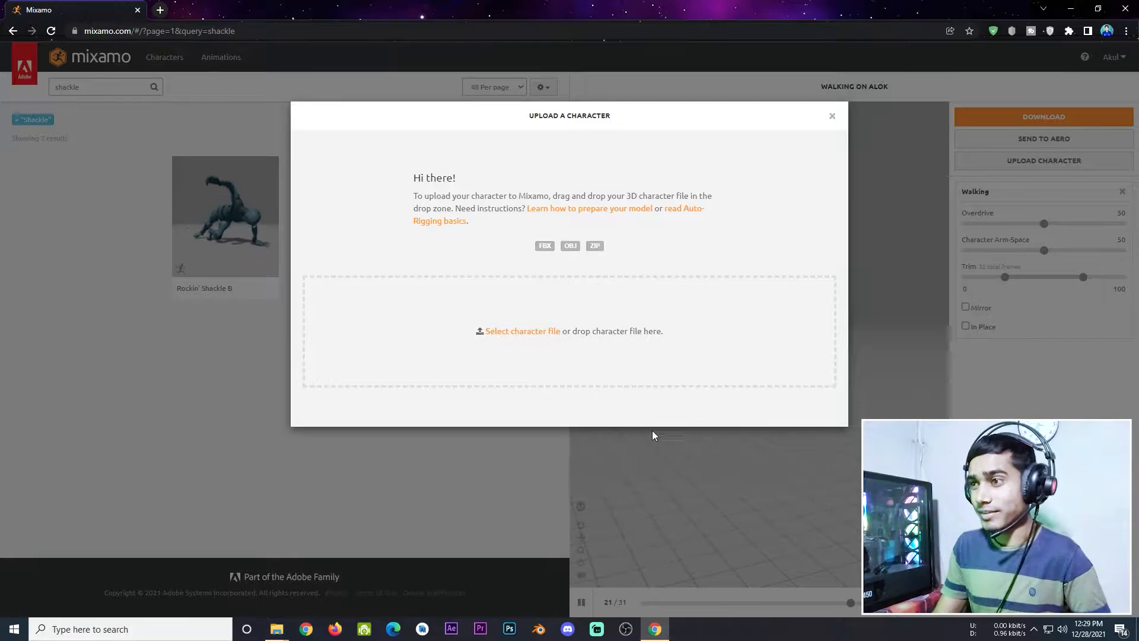
{"action": "key", "text": "super+d"}
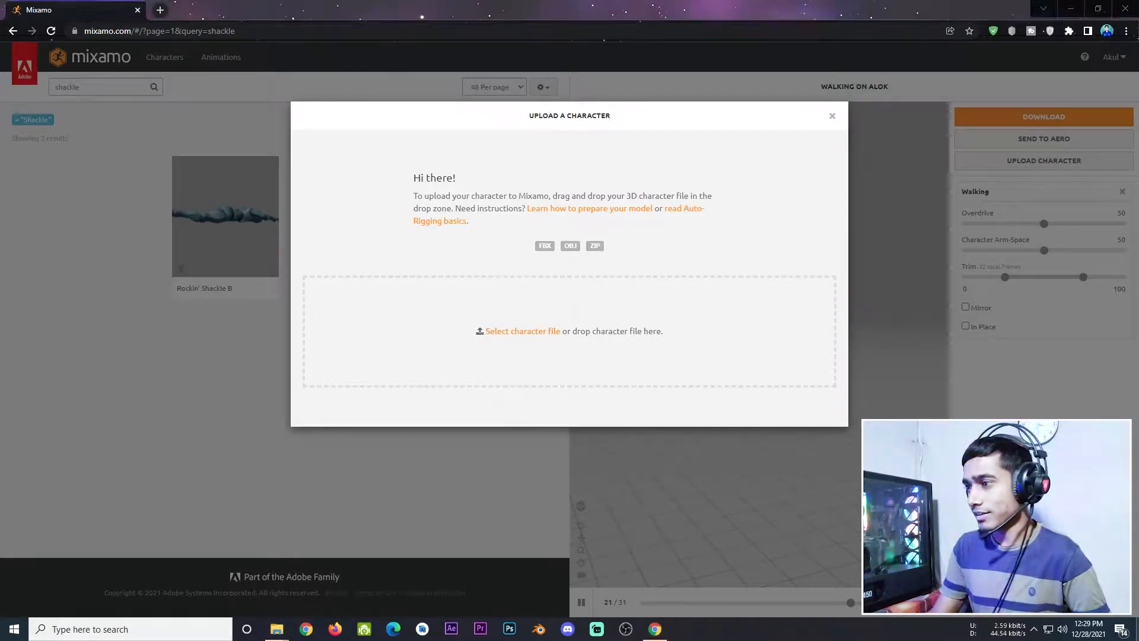
{"action": "double_click", "coordinate": [650, 37]}
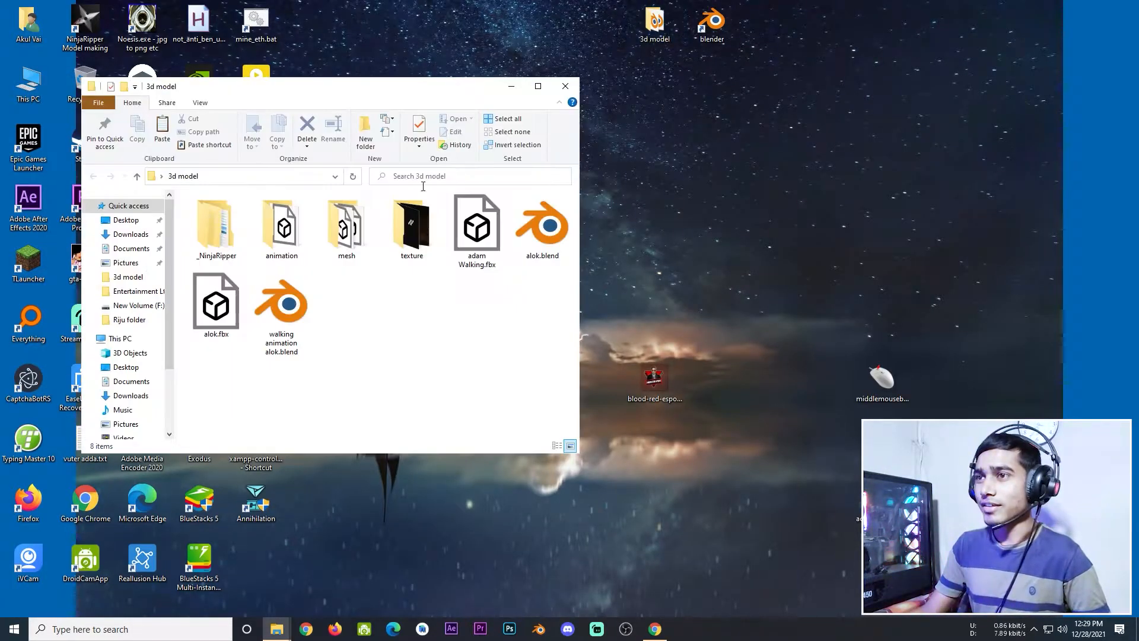
{"action": "left_click", "coordinate": [538, 87]}
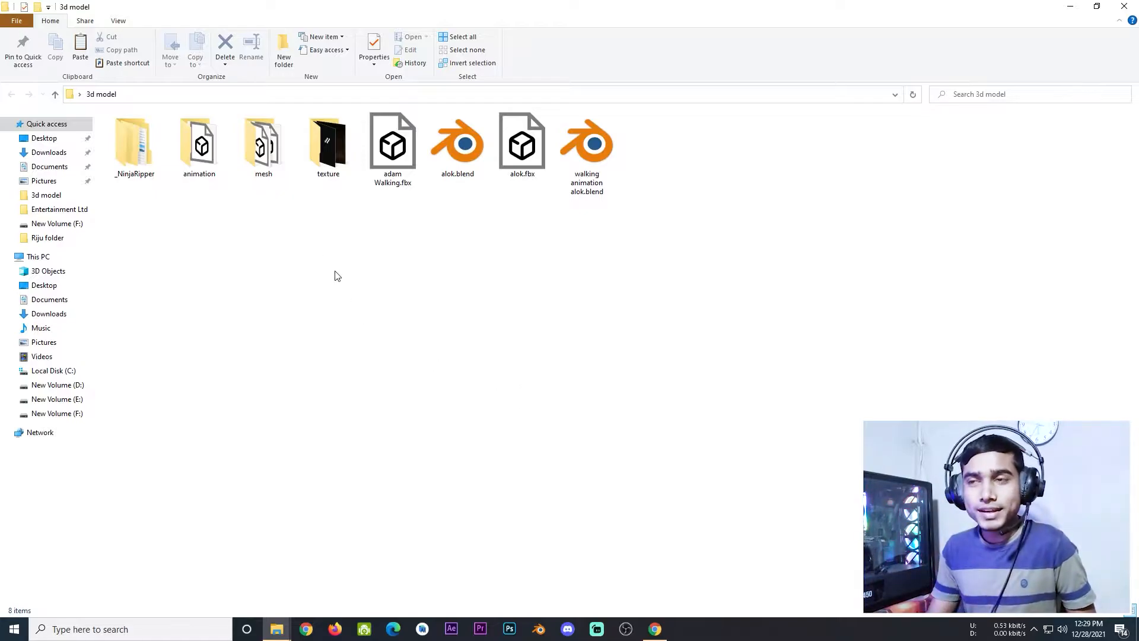
{"action": "double_click", "coordinate": [212, 181]}
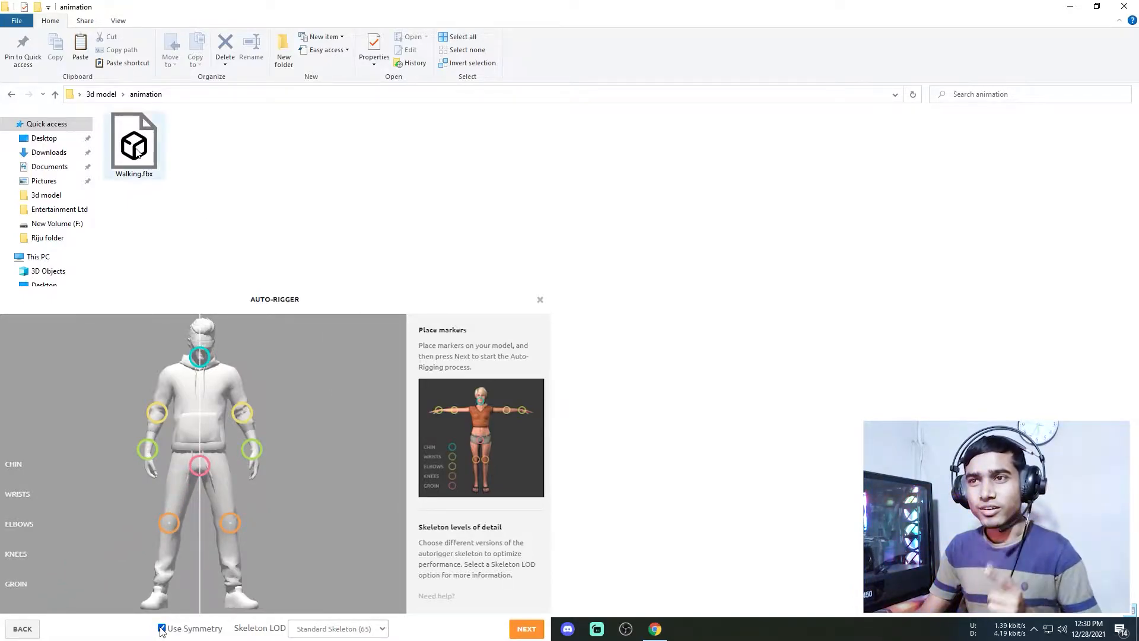
{"action": "left_click_drag", "start_coordinate": [136, 151], "coordinate": [593, 332]}
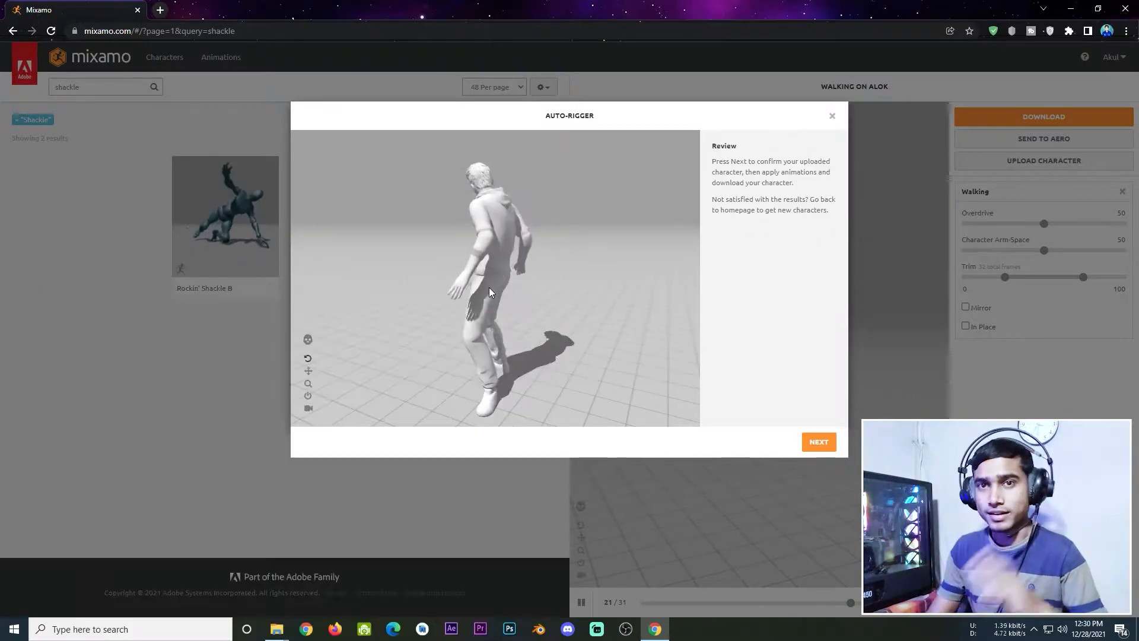
{"action": "left_click", "coordinate": [819, 442]}
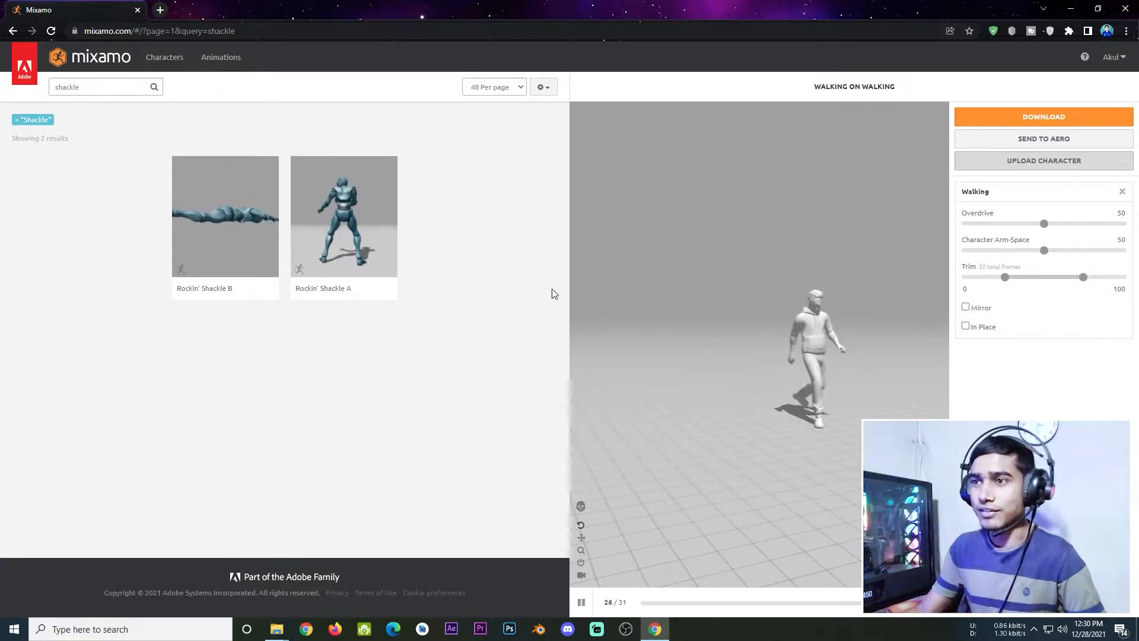
- Apply the Rockin' Shackle A animation to the uploaded character and download it as FBX Binary with skin at 30 frames per second
{"action": "left_click", "coordinate": [380, 278]}
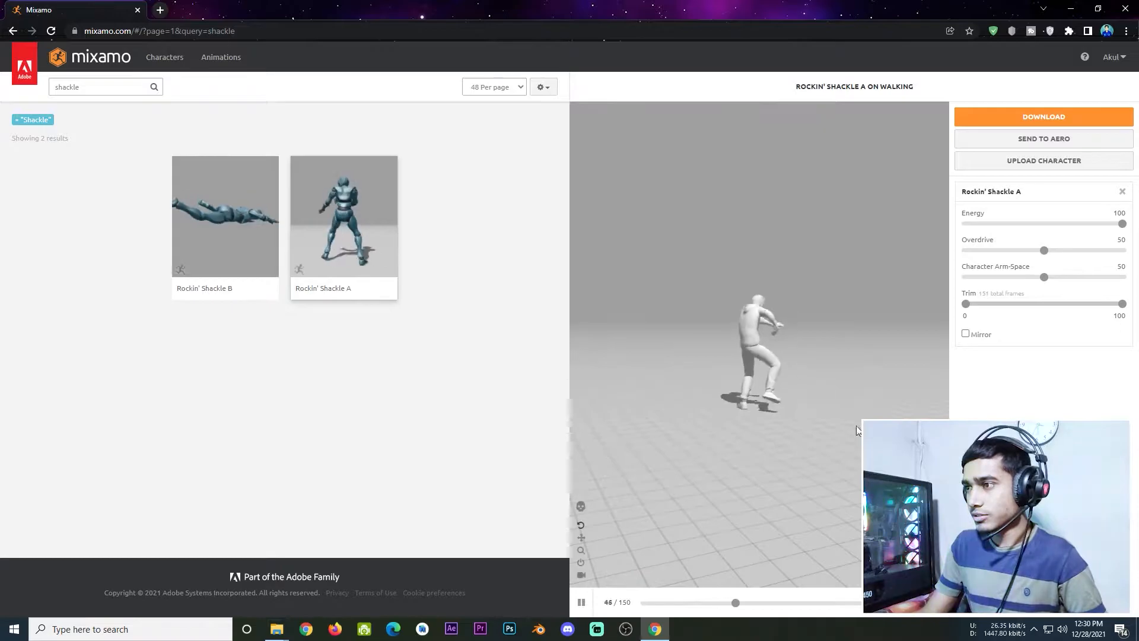
{"action": "scroll", "coordinate": [715, 439], "scroll_direction": "up", "scroll_amount": 5}
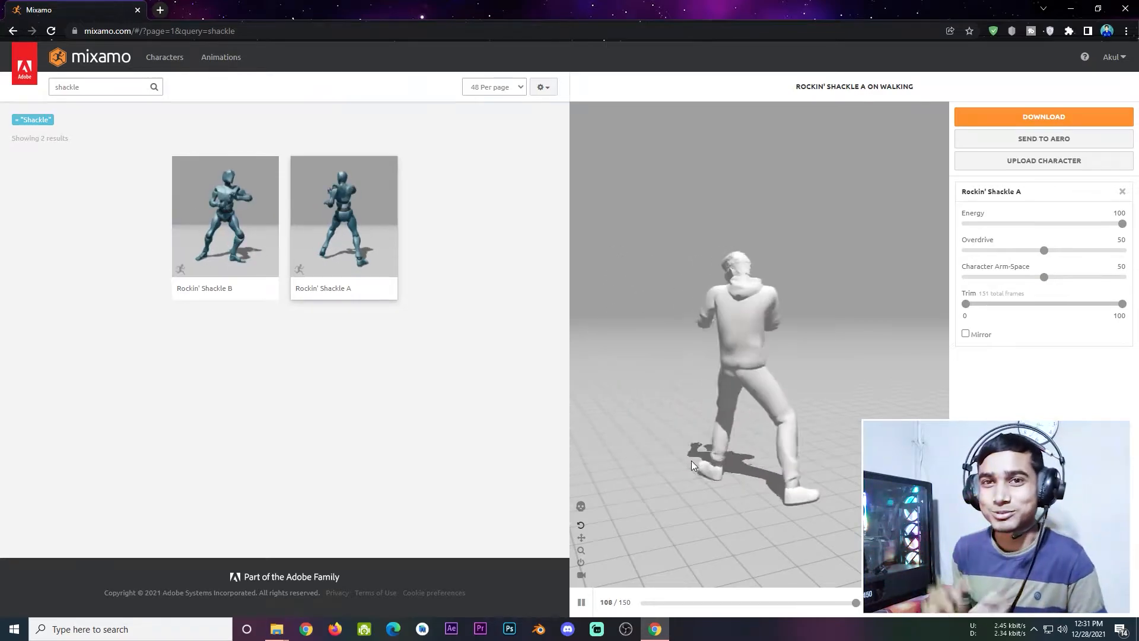
{"action": "left_click", "coordinate": [1042, 118]}
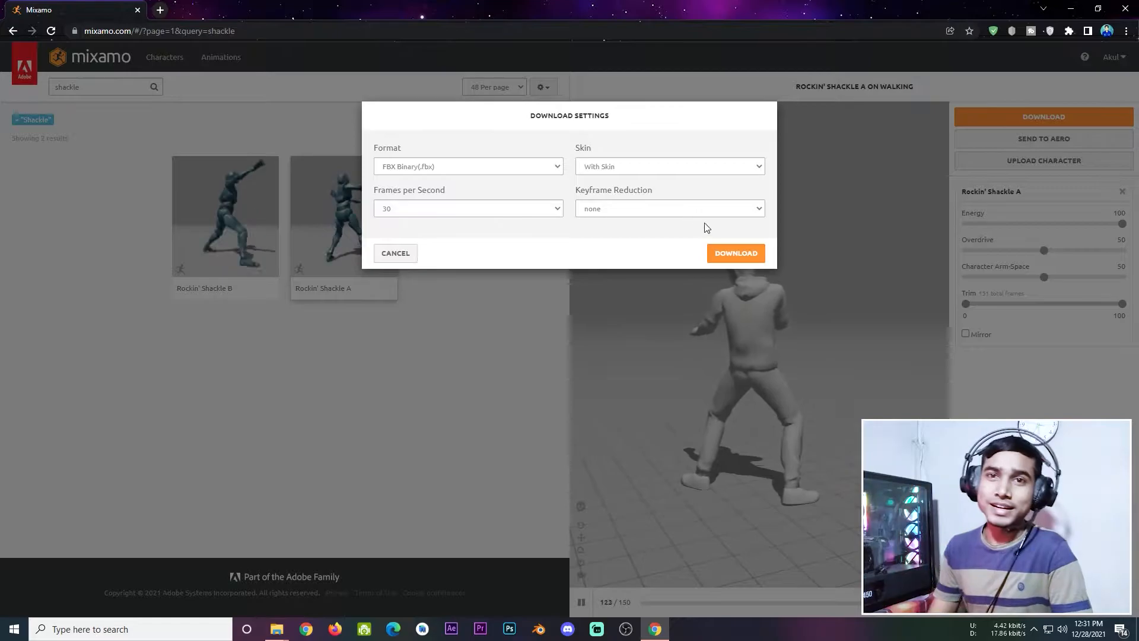
{"action": "left_click", "coordinate": [758, 253]}
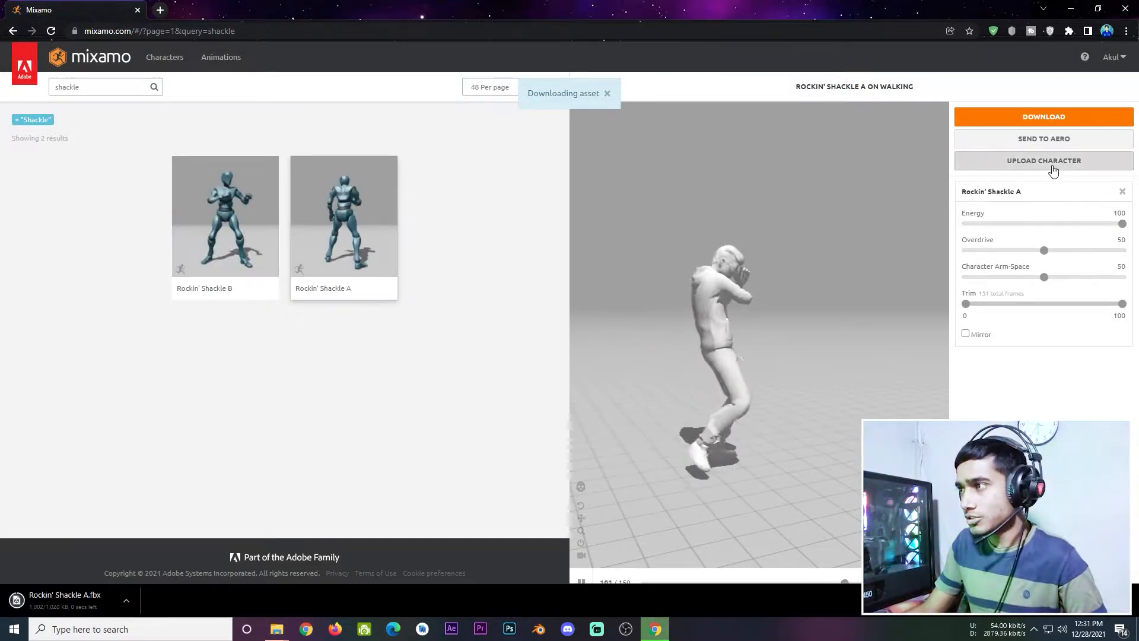
- Upload adam Walking.fbx from the 3d model folder as the new character and accept the auto-rigger review
{"action": "left_click", "coordinate": [1048, 166]}
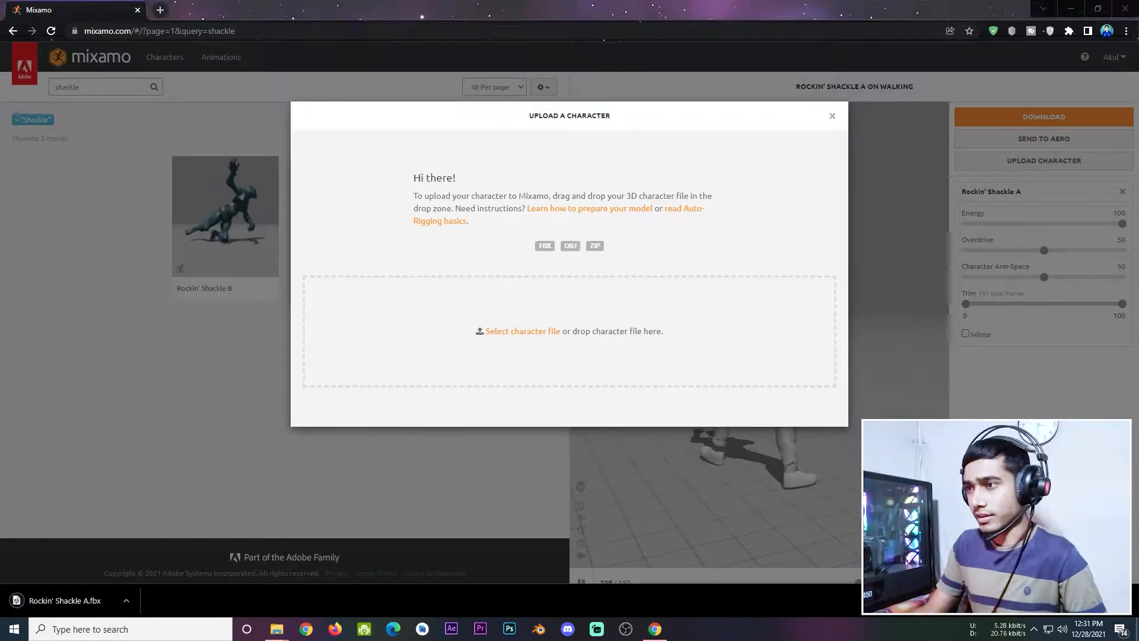
{"action": "key", "text": "super+d"}
{"action": "double_click", "coordinate": [659, 23]}
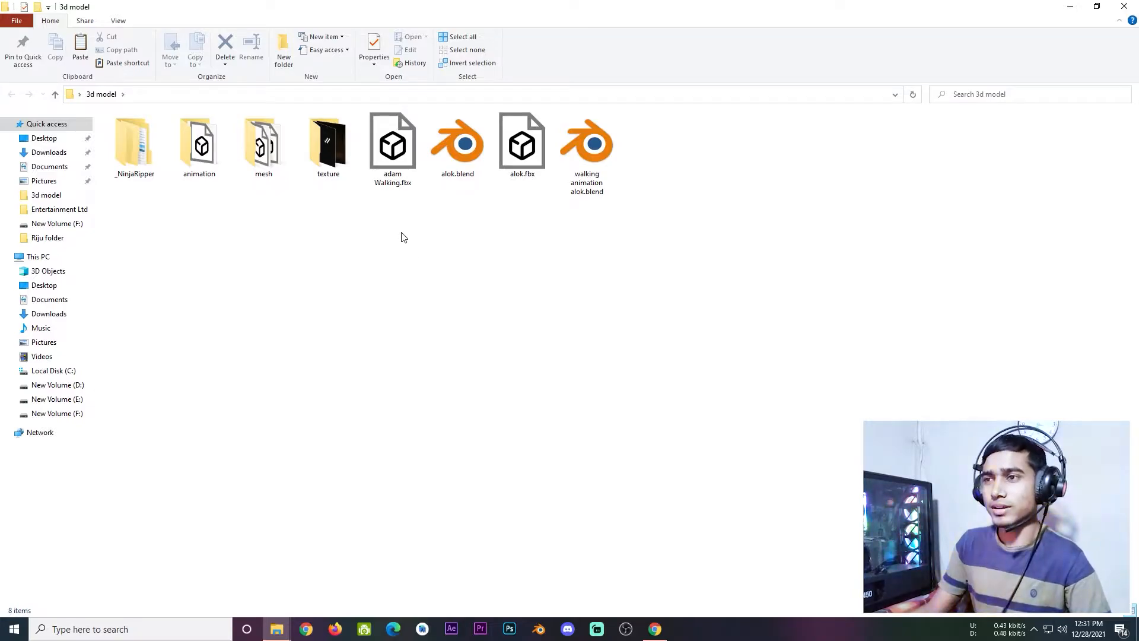
{"action": "left_click_drag", "start_coordinate": [415, 181], "coordinate": [405, 243]}
{"action": "left_click_drag", "start_coordinate": [563, 446], "coordinate": [518, 360]}
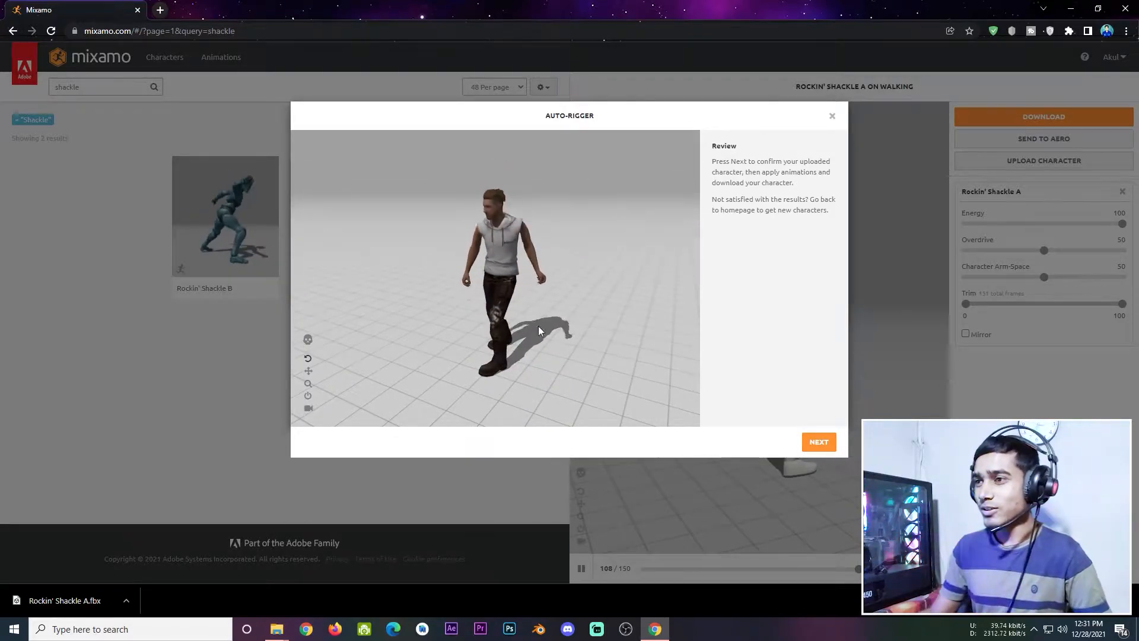
{"action": "left_click_drag", "start_coordinate": [485, 316], "coordinate": [579, 300]}
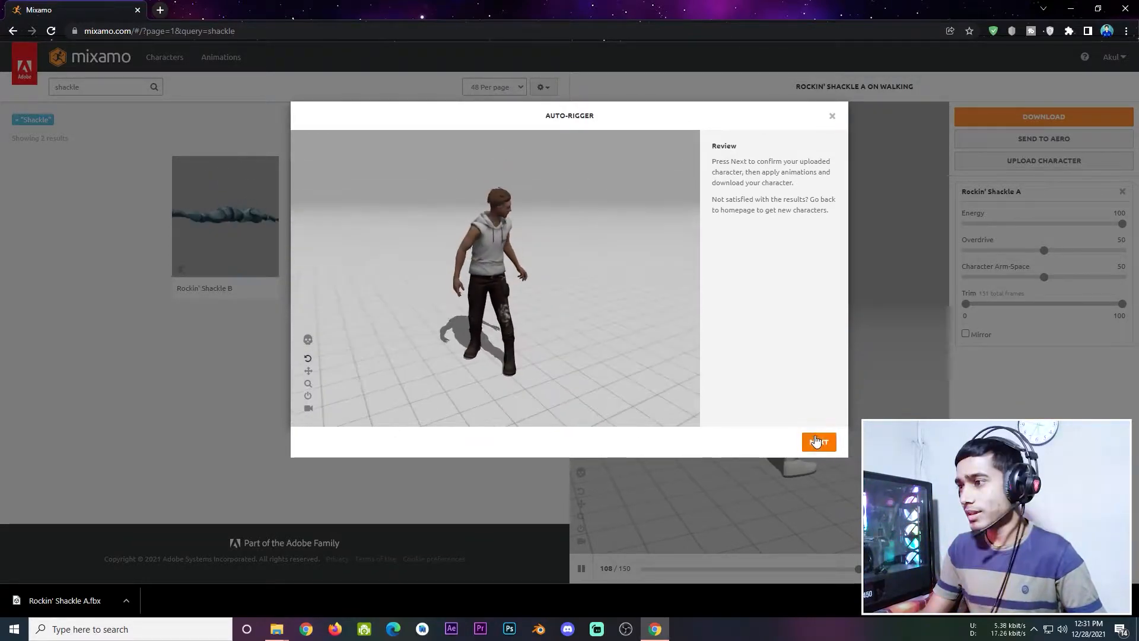
{"action": "left_click", "coordinate": [819, 442]}
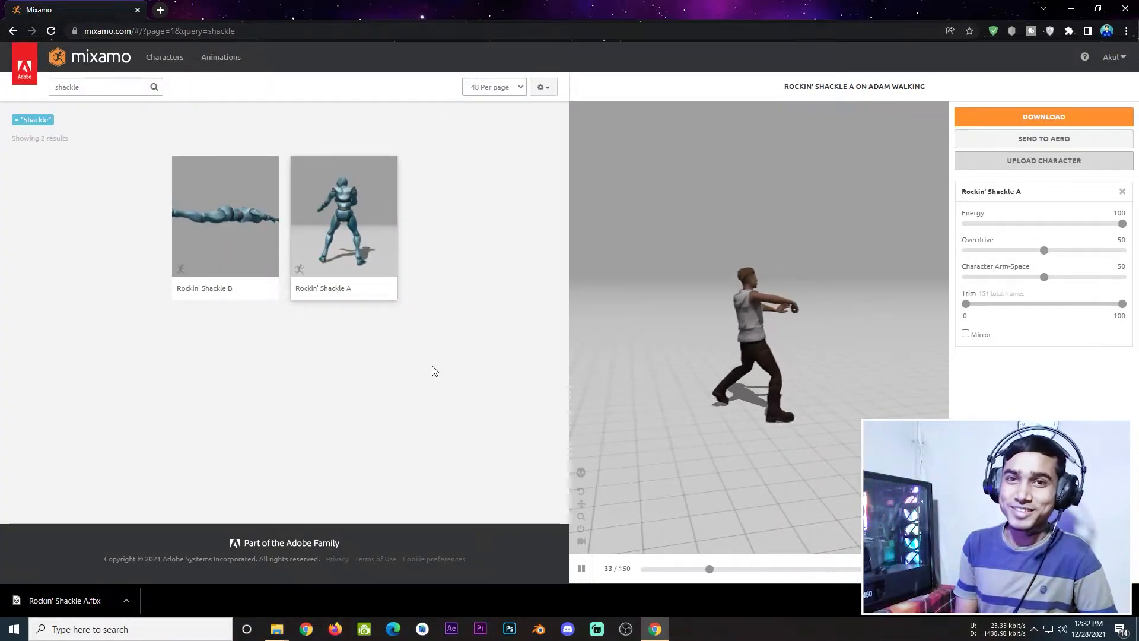
- Apply the Rockin' Shackle B animation to the Adam character and download it as FBX Binary with skin at 30 frames per second
{"action": "left_click", "coordinate": [257, 296]}
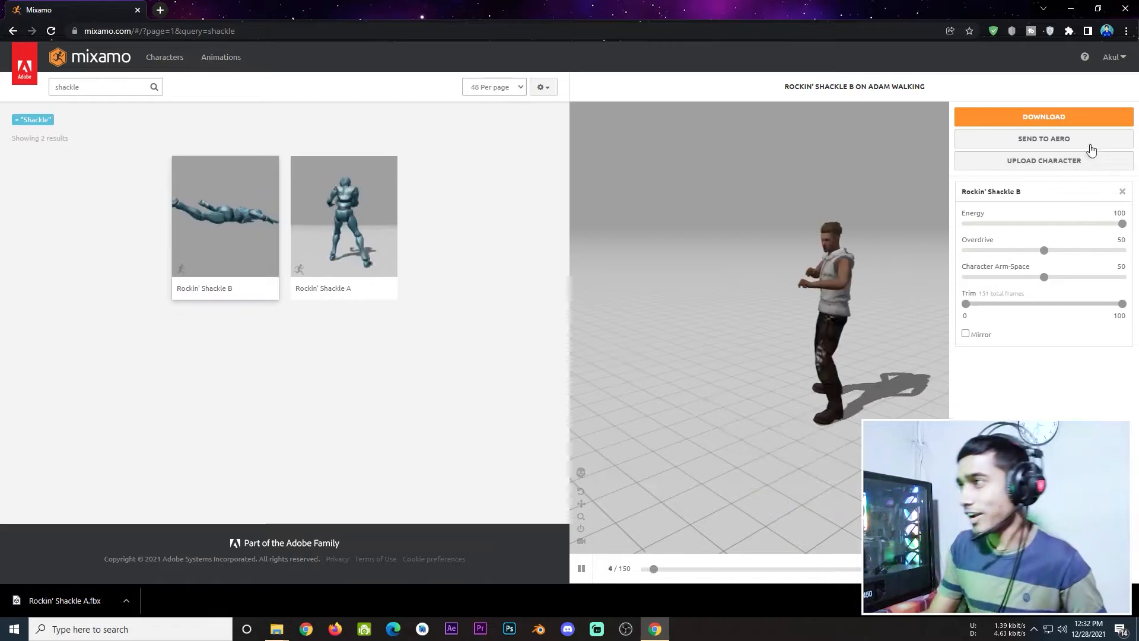
{"action": "left_click", "coordinate": [1038, 119]}
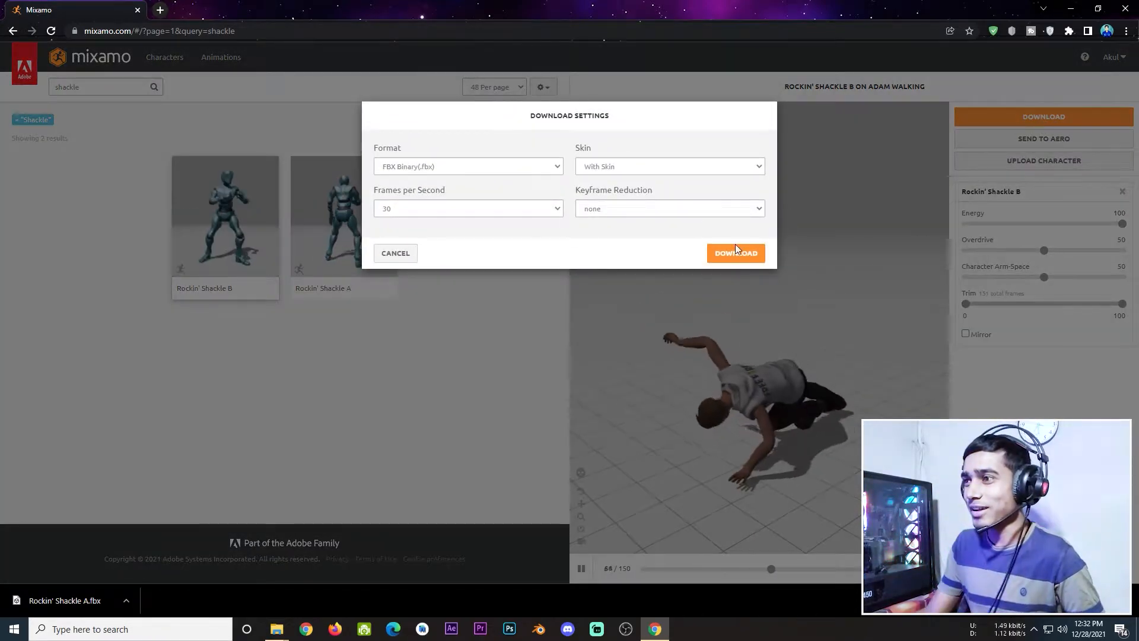
{"action": "left_click", "coordinate": [741, 246]}
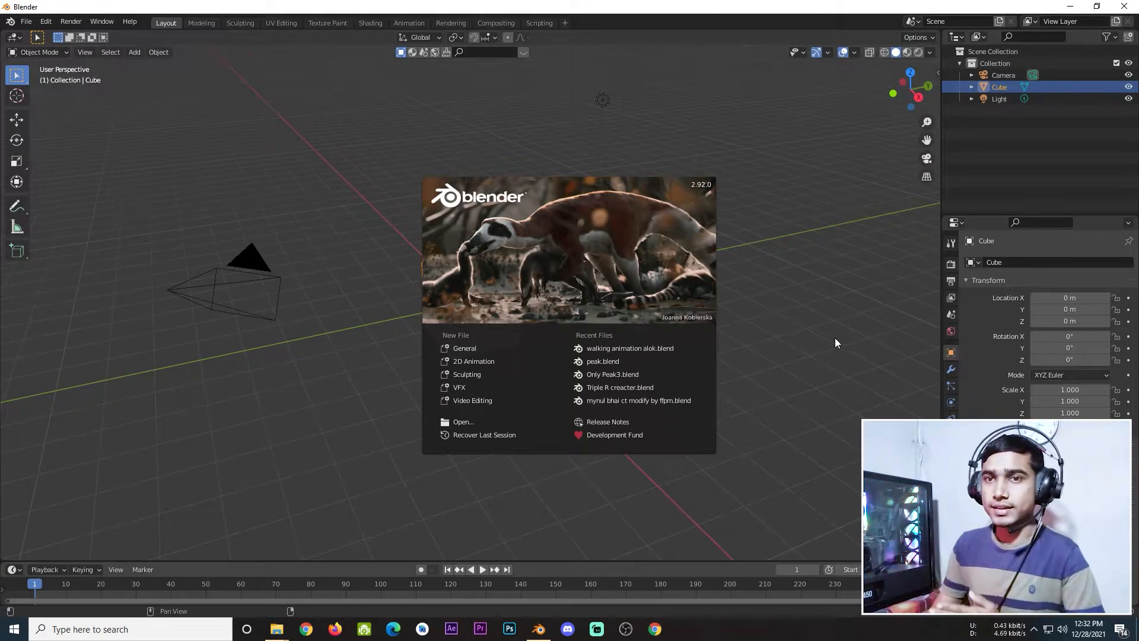
- Switch to Blender and delete the default camera, cube and light from the new scene
{"action": "left_click", "coordinate": [834, 340]}
{"action": "key", "text": "a"}
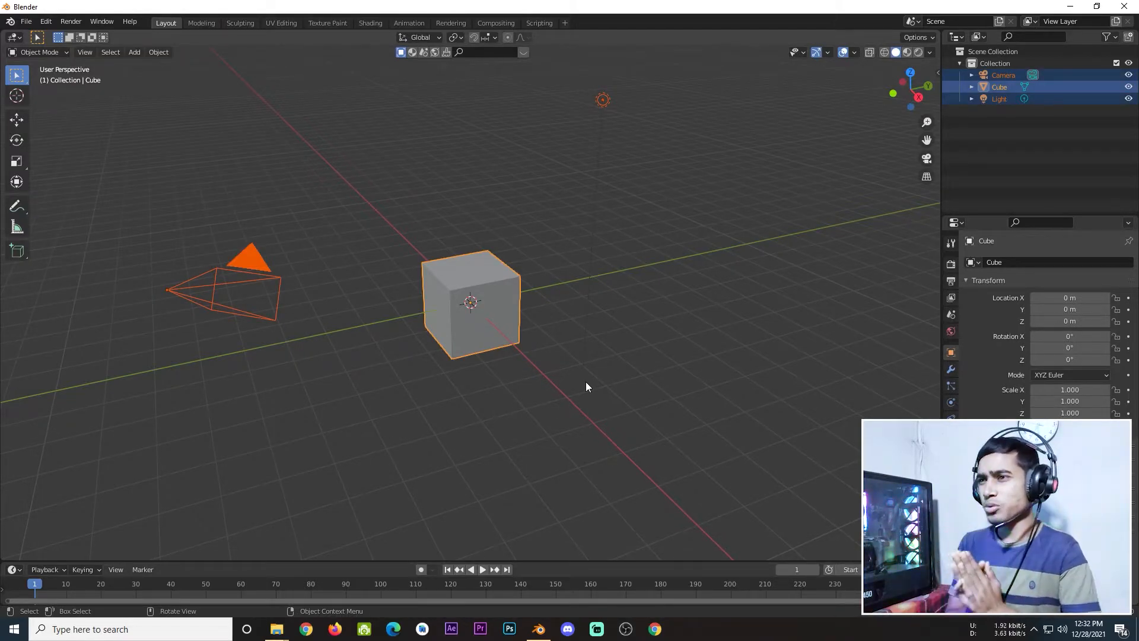
{"action": "key", "text": "Delete"}
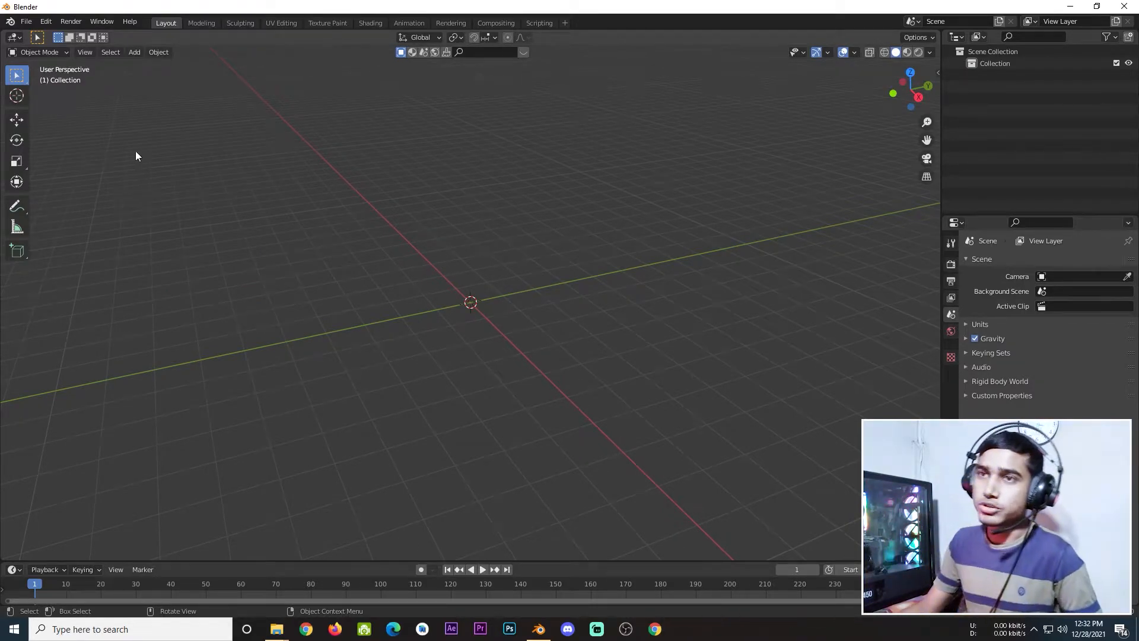
- Import Rockin' Shackle A.fbx from the Downloads folder into the empty scene as an FBX
{"action": "left_click", "coordinate": [26, 21]}
{"action": "mouse_move", "coordinate": [48, 184]}
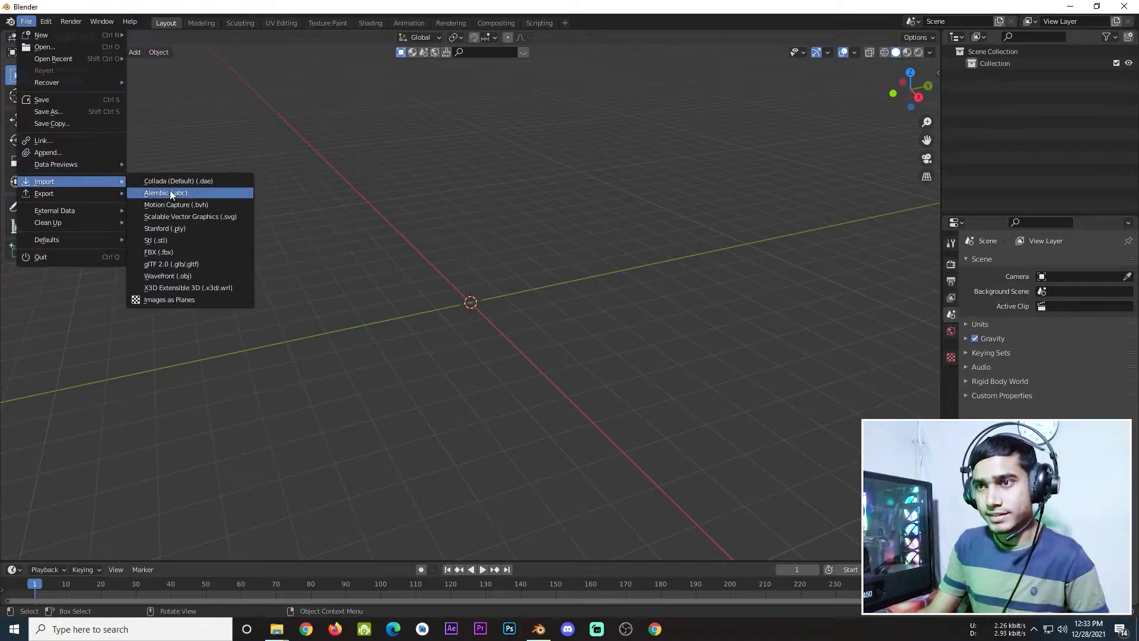
{"action": "left_click", "coordinate": [170, 251]}
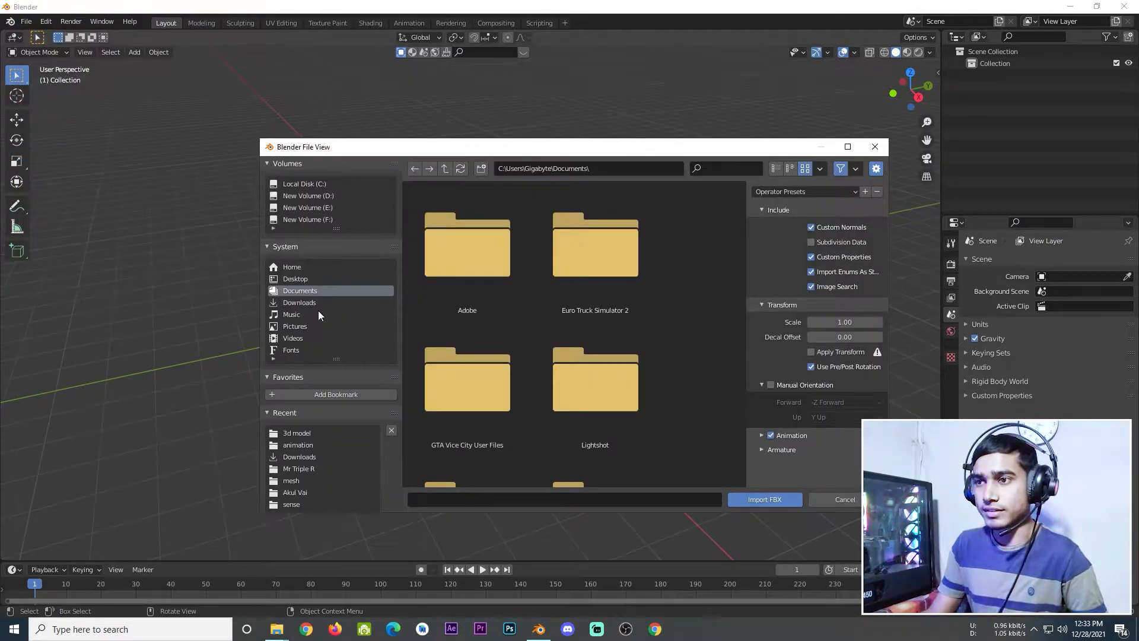
{"action": "left_click", "coordinate": [302, 302]}
{"action": "scroll", "coordinate": [587, 341], "scroll_direction": "down", "scroll_amount": 3}
{"action": "scroll", "coordinate": [585, 354], "scroll_direction": "down", "scroll_amount": 5}
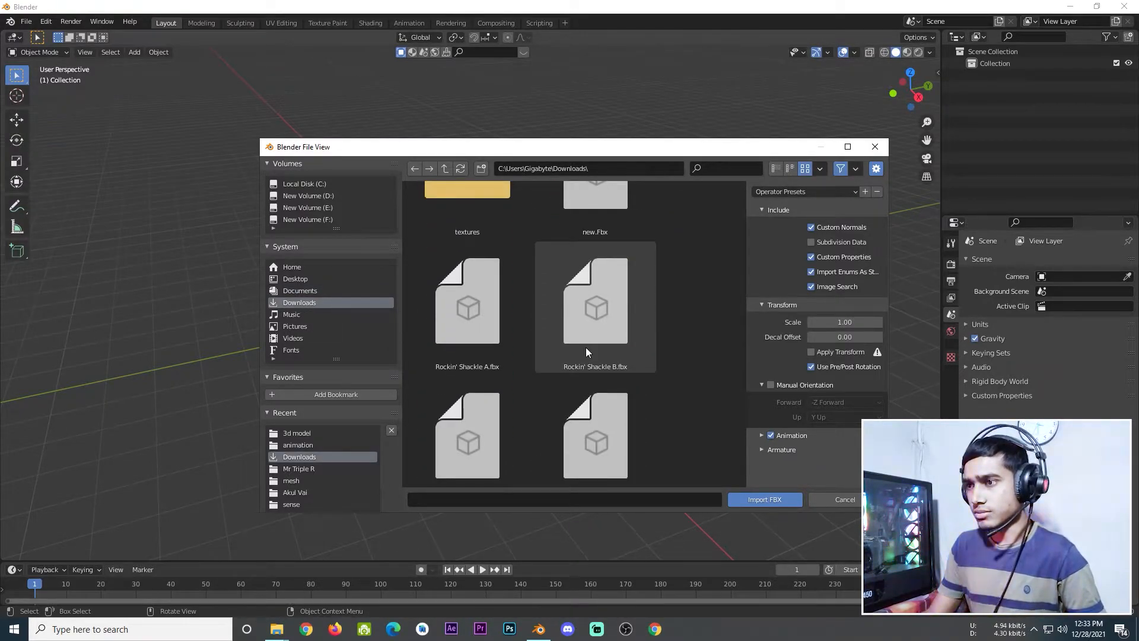
{"action": "scroll", "coordinate": [586, 347], "scroll_direction": "down", "scroll_amount": 3}
{"action": "scroll", "coordinate": [586, 347], "scroll_direction": "up", "scroll_amount": 1}
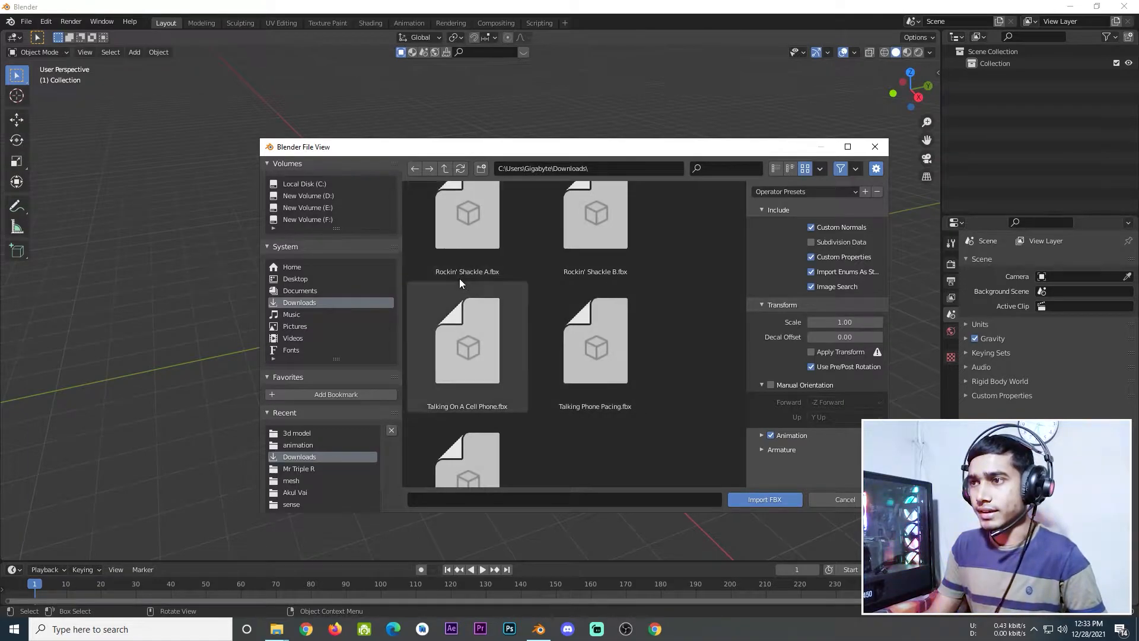
{"action": "left_click", "coordinate": [474, 246]}
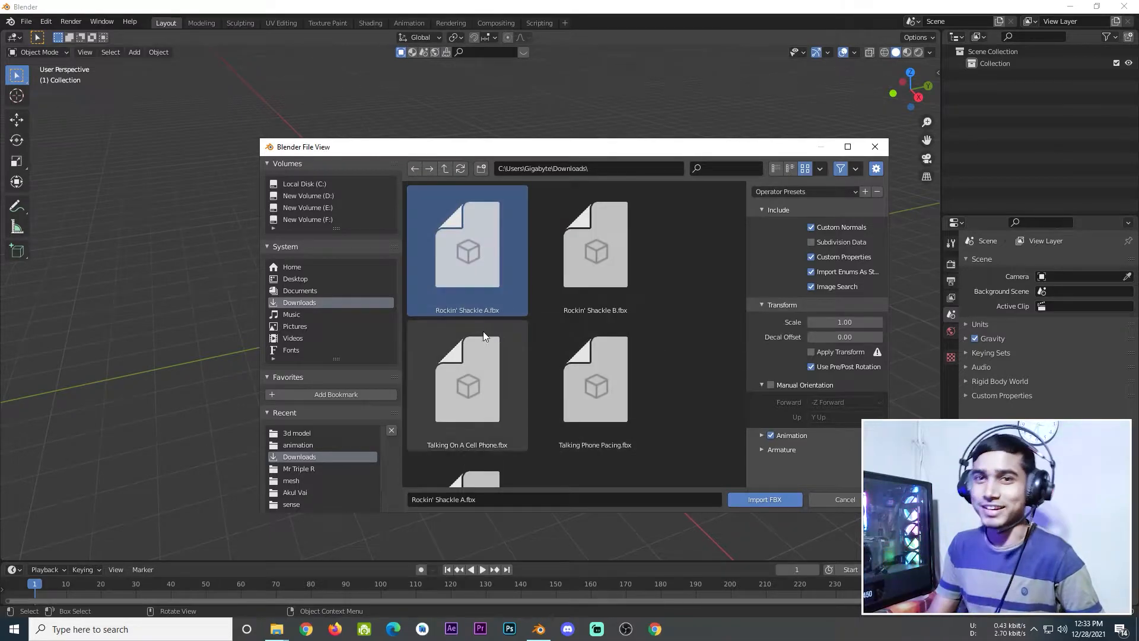
{"action": "left_click", "coordinate": [770, 499]}
- Frame the imported armature in the viewport and play its animation to examine the character's movement
{"action": "scroll", "coordinate": [454, 402], "scroll_direction": "up", "scroll_amount": 10}
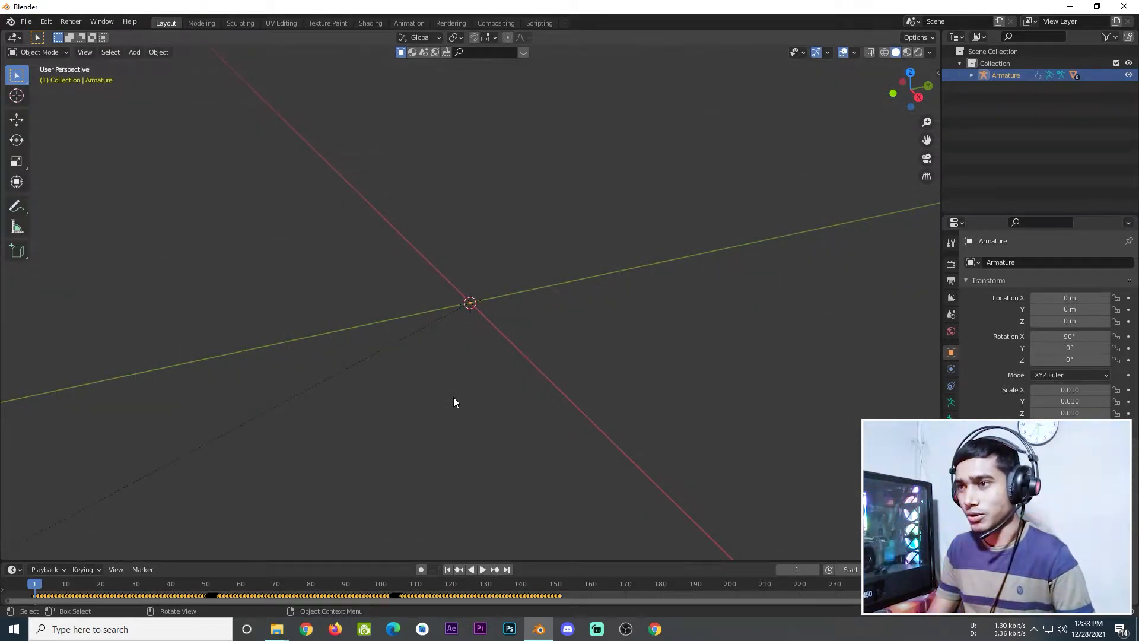
{"action": "key", "text": "KP_Decimal"}
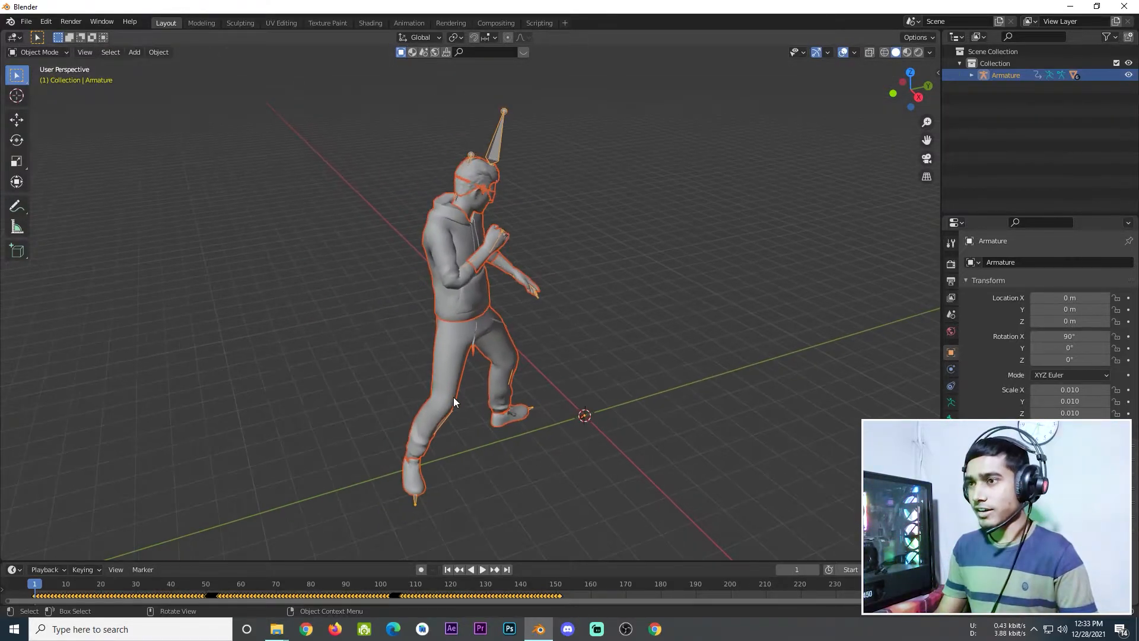
{"action": "scroll", "coordinate": [454, 398], "scroll_direction": "down", "scroll_amount": 8}
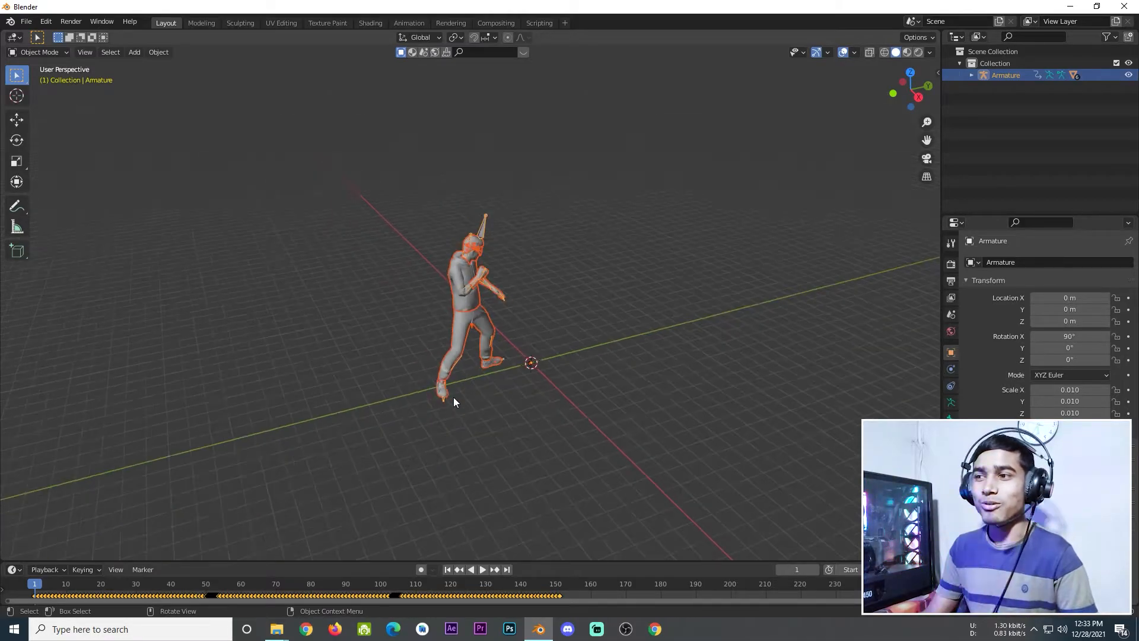
{"action": "mouse_move", "coordinate": [481, 397]}
{"action": "middle_mouse_down"}
{"action": "mouse_move", "coordinate": [417, 386]}
{"action": "mouse_move", "coordinate": [399, 369]}
{"action": "mouse_move", "coordinate": [462, 394]}
{"action": "middle_mouse_up"}
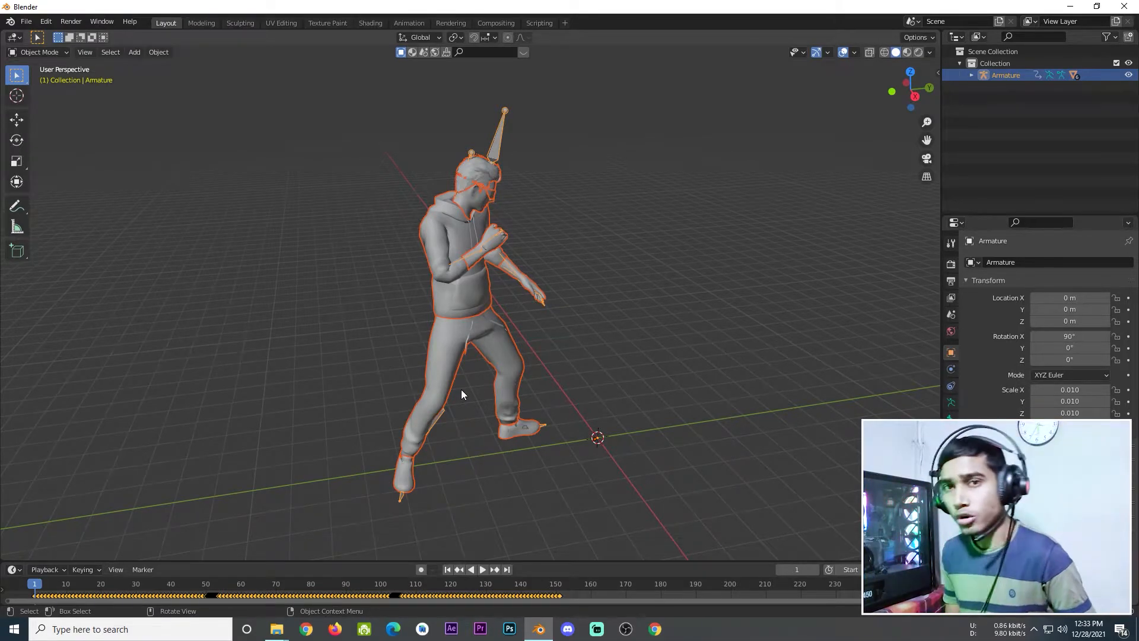
{"action": "mouse_move", "coordinate": [535, 348]}
{"action": "middle_mouse_down"}
{"action": "mouse_move", "coordinate": [564, 370]}
{"action": "mouse_move", "coordinate": [490, 354]}
{"action": "mouse_move", "coordinate": [528, 354]}
{"action": "middle_mouse_up"}
{"action": "key", "text": "space"}
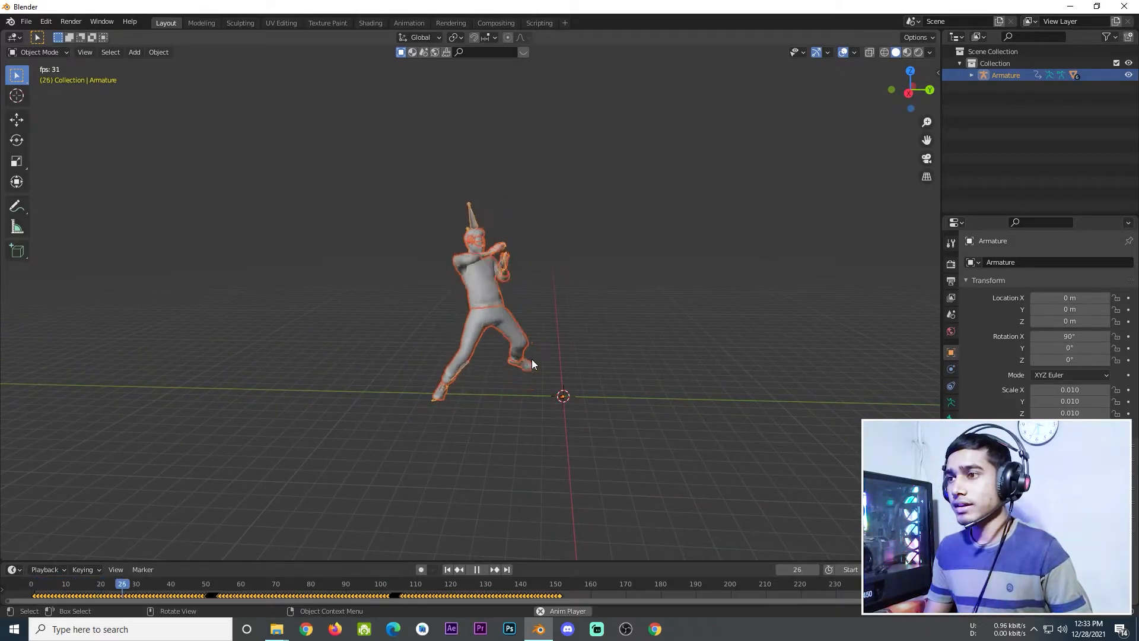
- Stop playback, return to frame 1 and import Rockin' Shackle B.fbx from the Downloads folder as an FBX
{"action": "key", "text": "space"}
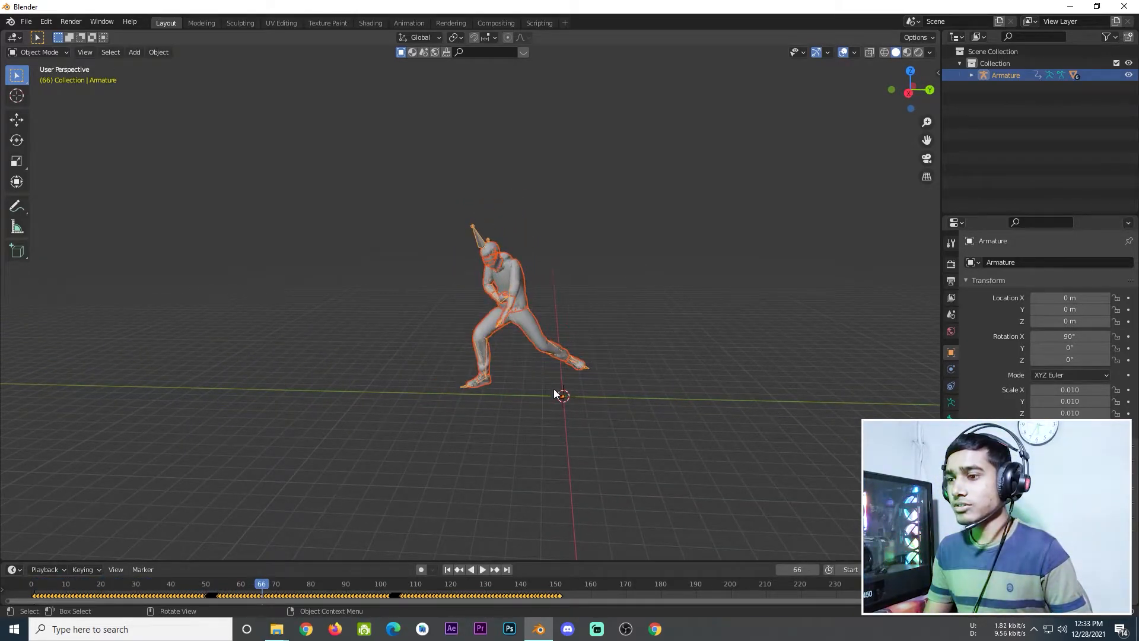
{"action": "left_click", "coordinate": [448, 570]}
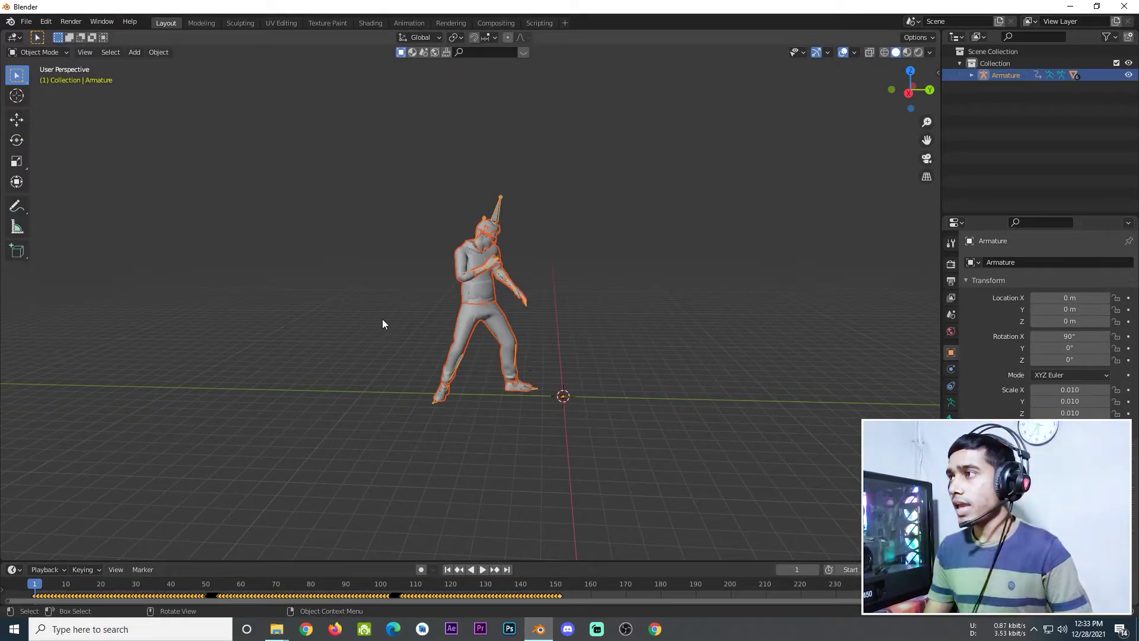
{"action": "left_click", "coordinate": [26, 22]}
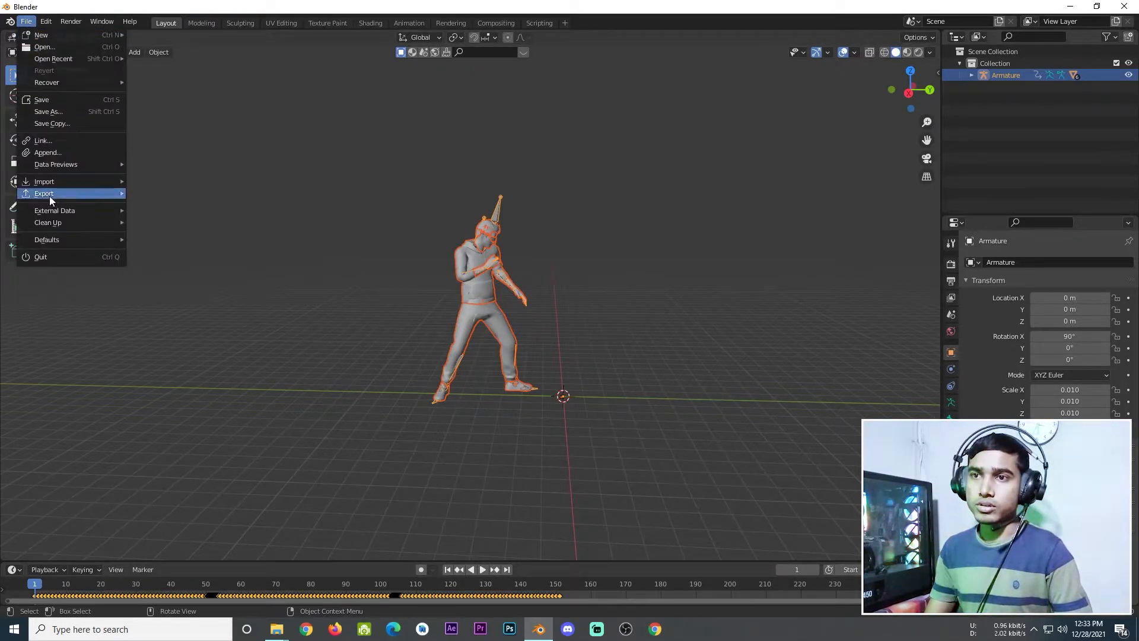
{"action": "mouse_move", "coordinate": [49, 183]}
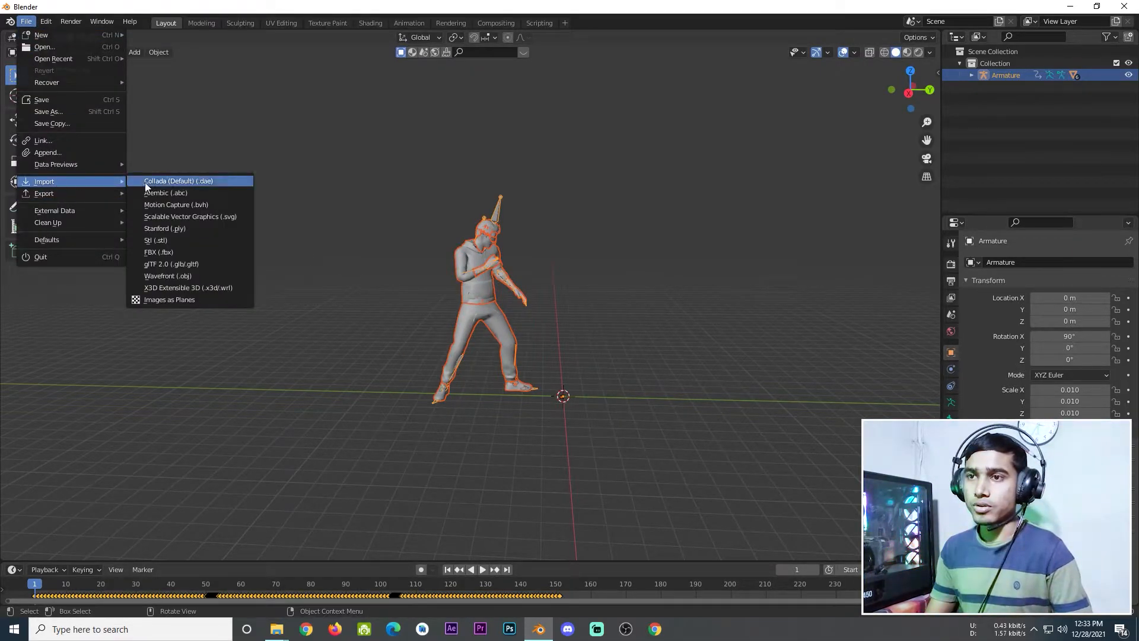
{"action": "left_click", "coordinate": [184, 253]}
{"action": "scroll", "coordinate": [549, 378], "scroll_direction": "down", "scroll_amount": 12}
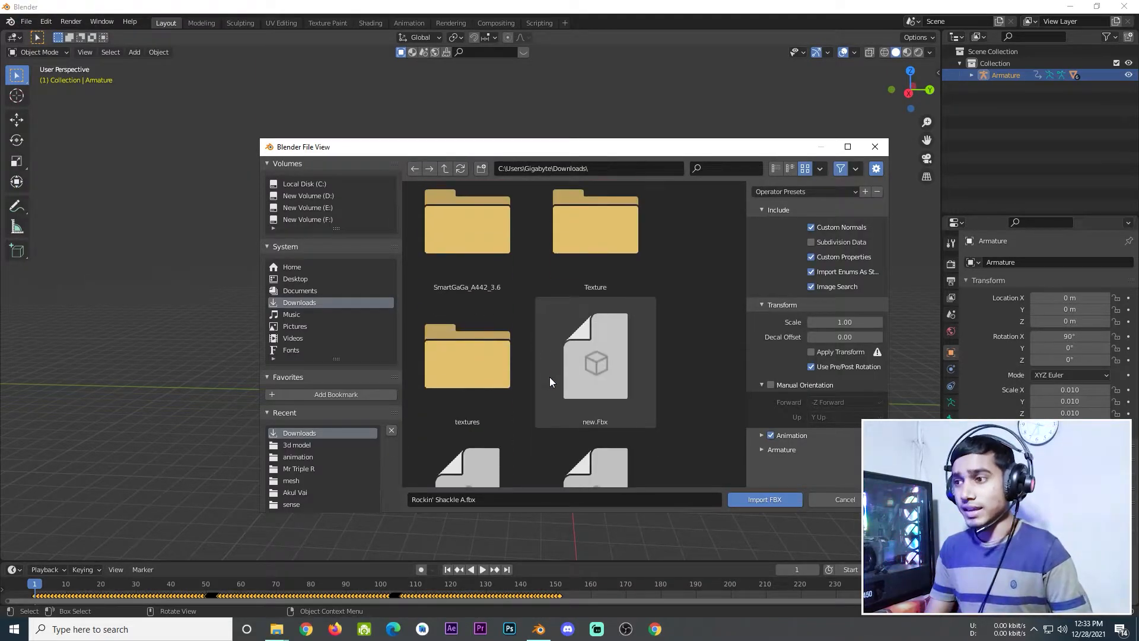
{"action": "scroll", "coordinate": [549, 377], "scroll_direction": "down", "scroll_amount": 5}
{"action": "left_click", "coordinate": [622, 365]}
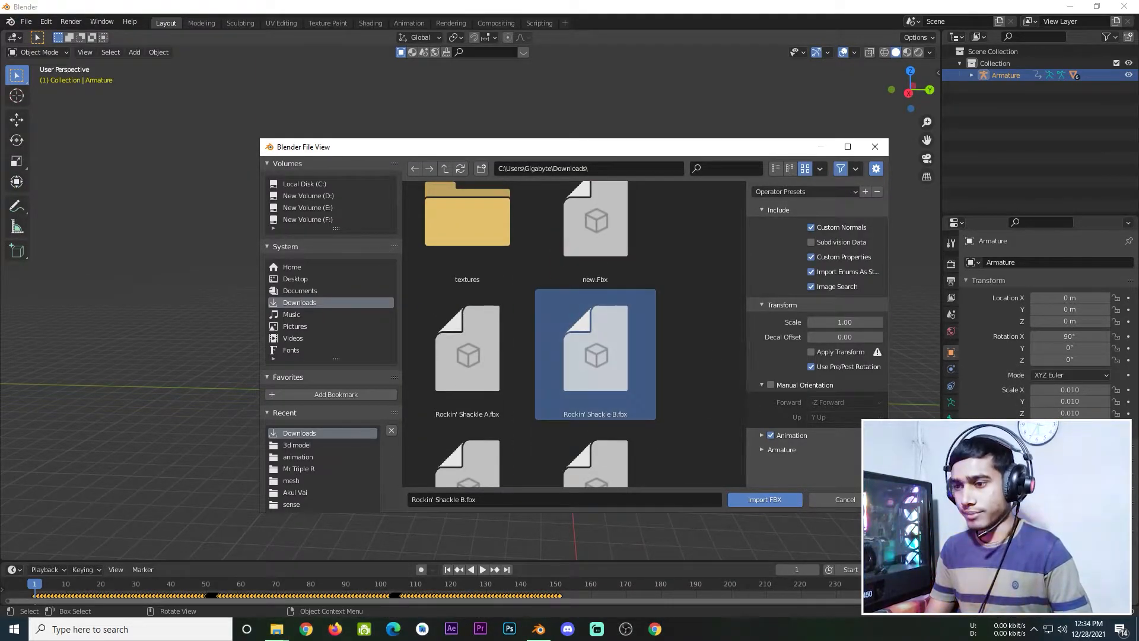
{"action": "left_click", "coordinate": [788, 502]}
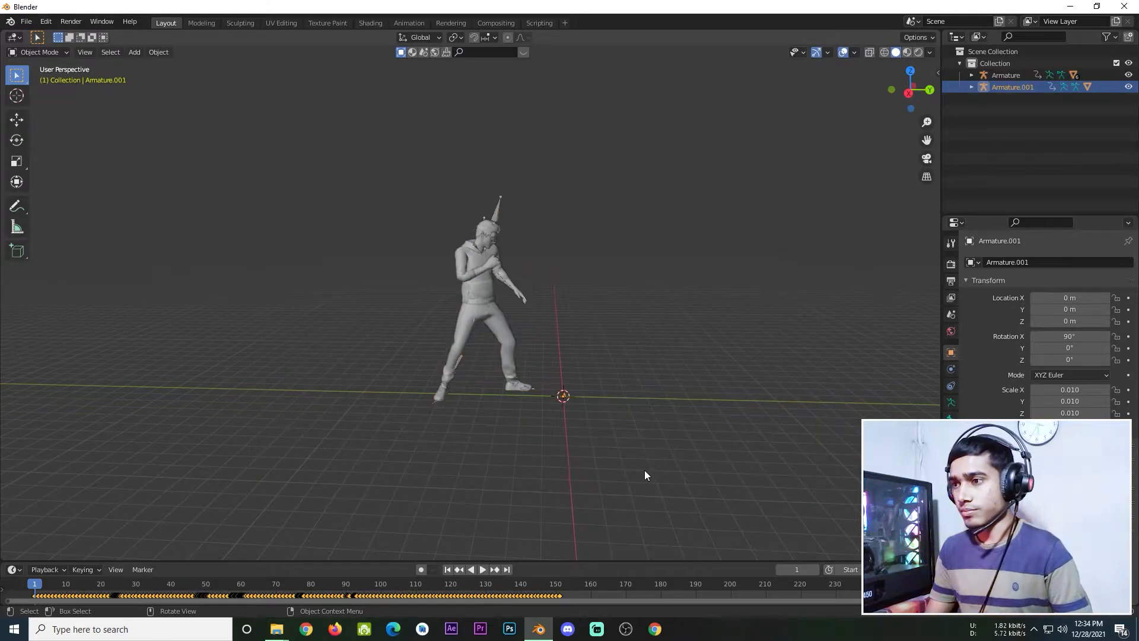
- Scale the oversized first character's Armature down uniformly to a scale of about 0.000812 to bring it closer to Armature.001's size
{"action": "scroll", "coordinate": [639, 470], "scroll_direction": "up", "scroll_amount": 8}
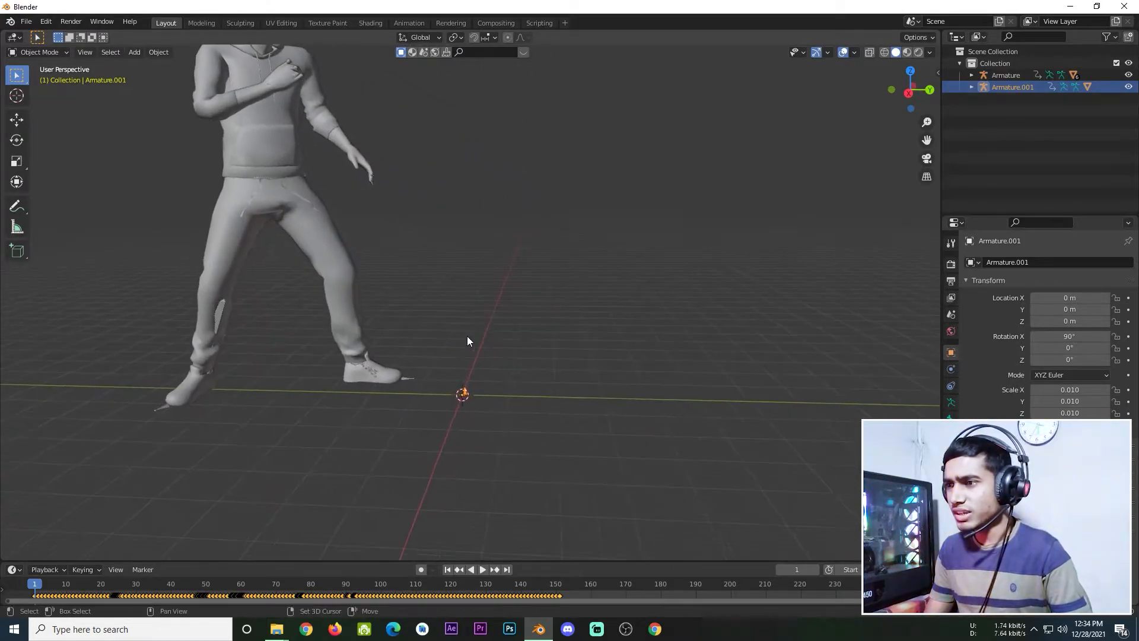
{"action": "scroll", "coordinate": [543, 443], "scroll_direction": "up", "scroll_amount": 4}
{"action": "key", "text": "KP_Decimal"}
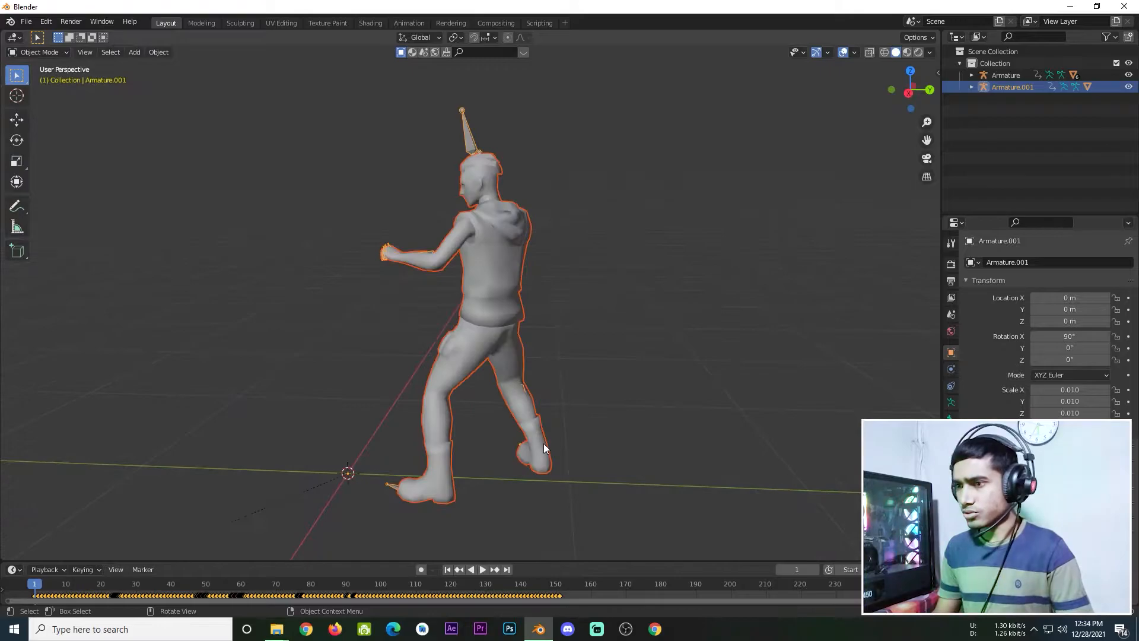
{"action": "scroll", "coordinate": [543, 443], "scroll_direction": "down", "scroll_amount": 10}
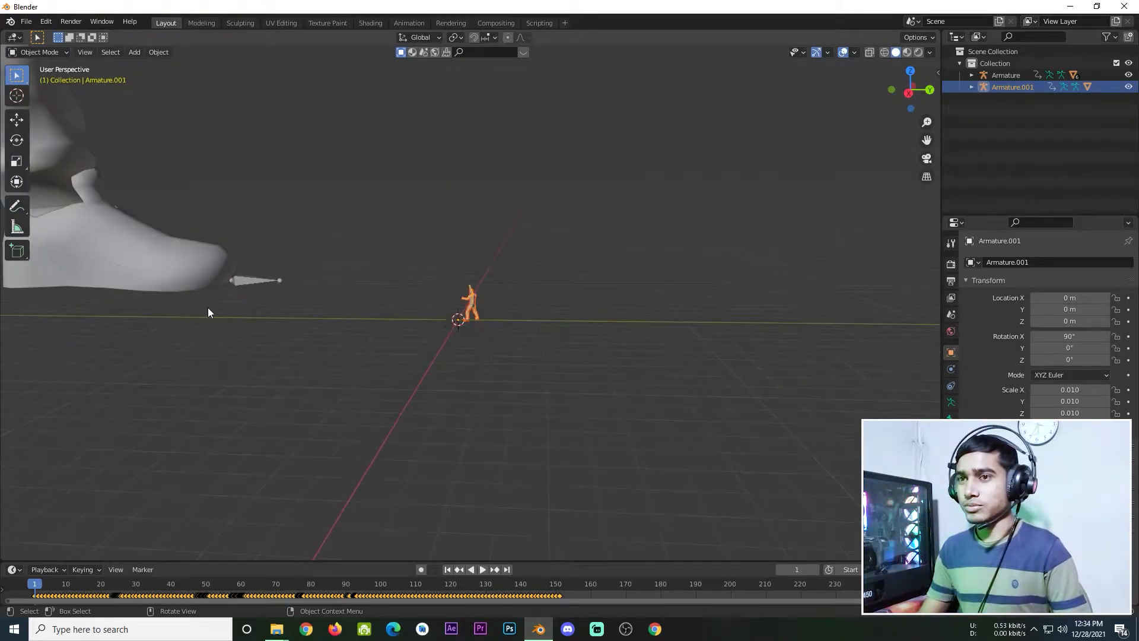
{"action": "scroll", "coordinate": [221, 312], "scroll_direction": "down", "scroll_amount": 5}
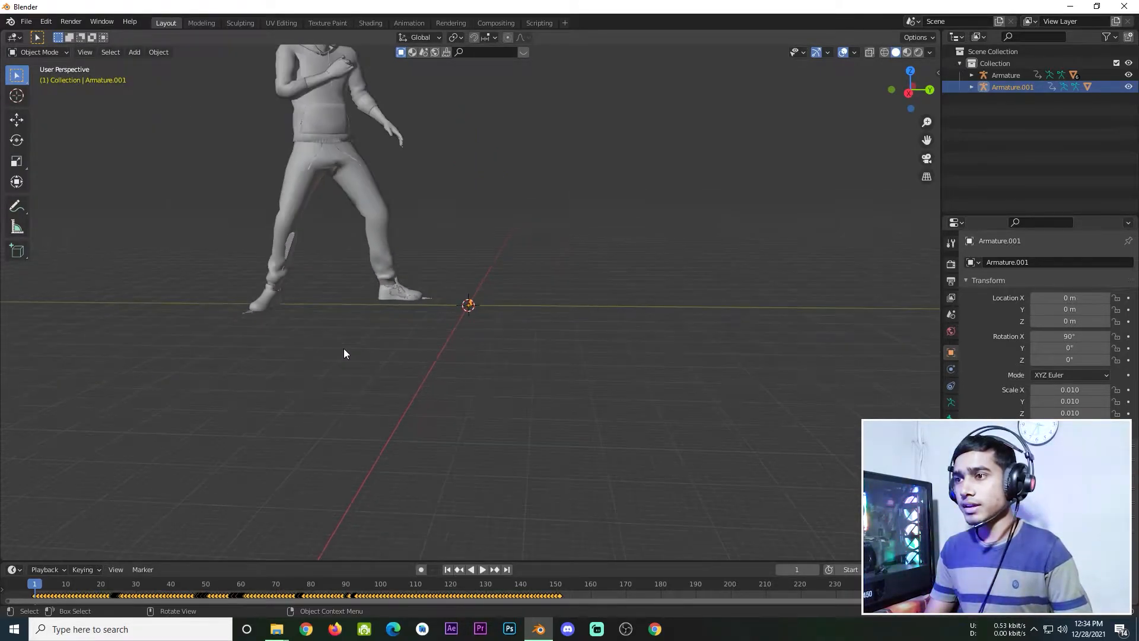
{"action": "left_click", "coordinate": [1003, 75]}
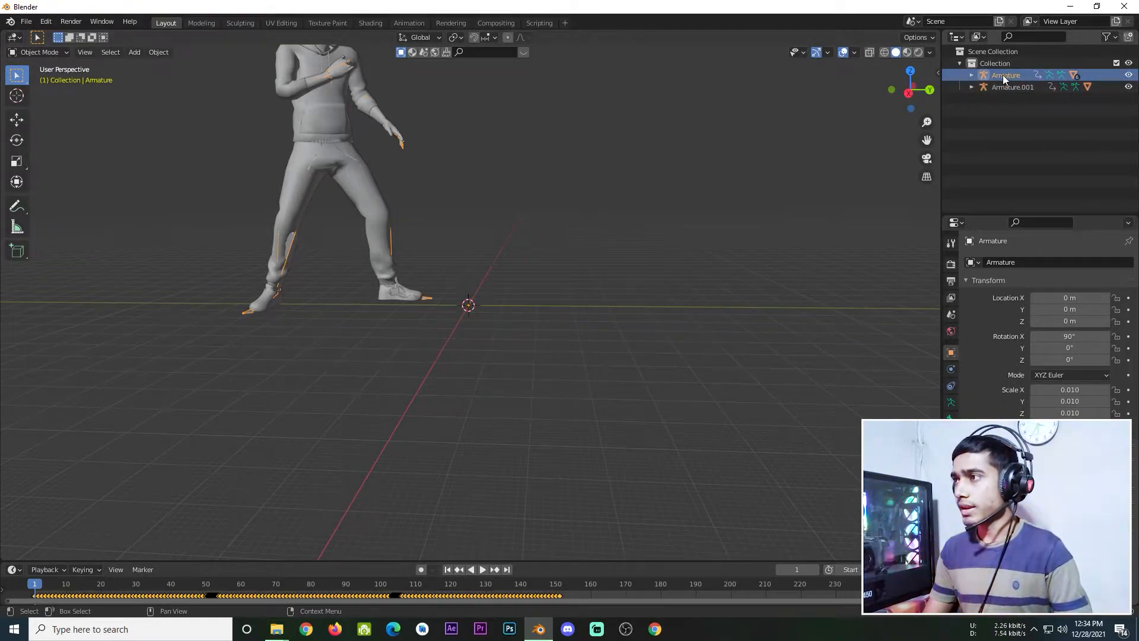
{"action": "key", "text": "s"}
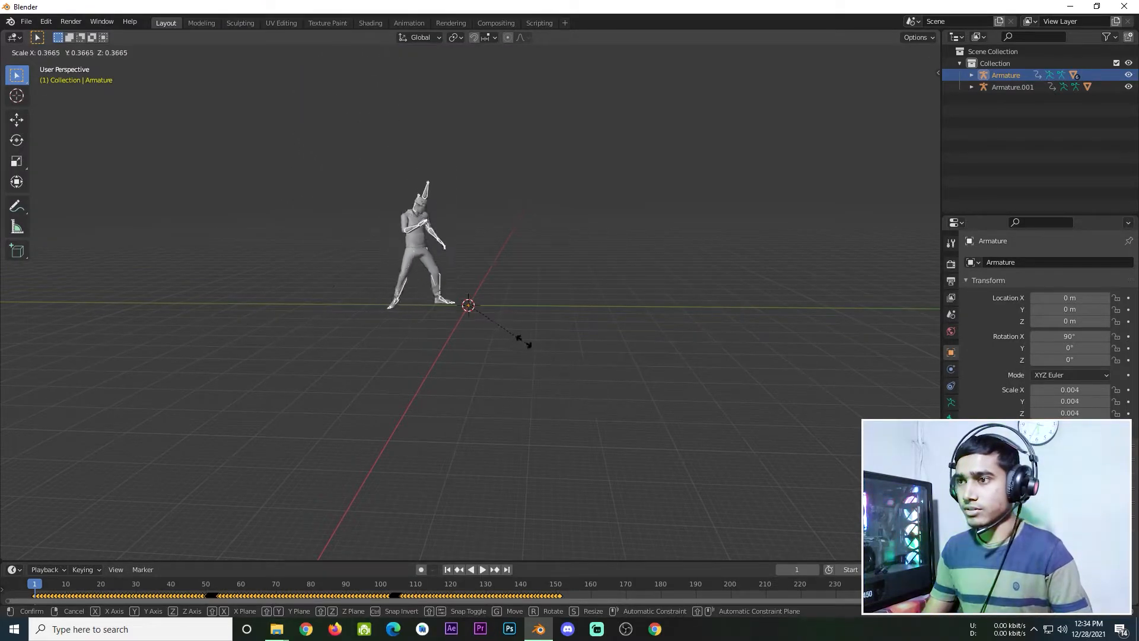
{"action": "left_click", "coordinate": [501, 345]}
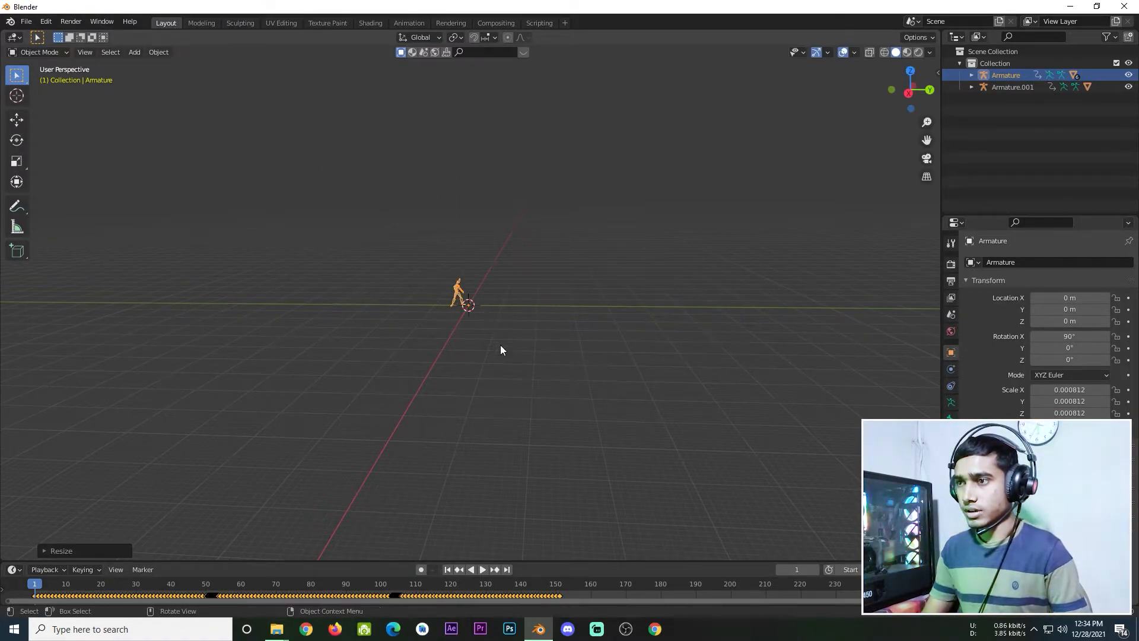
- Shrink the first character's Armature further, to a uniform scale of about 0.000274
{"action": "key", "text": "KP_Decimal"}
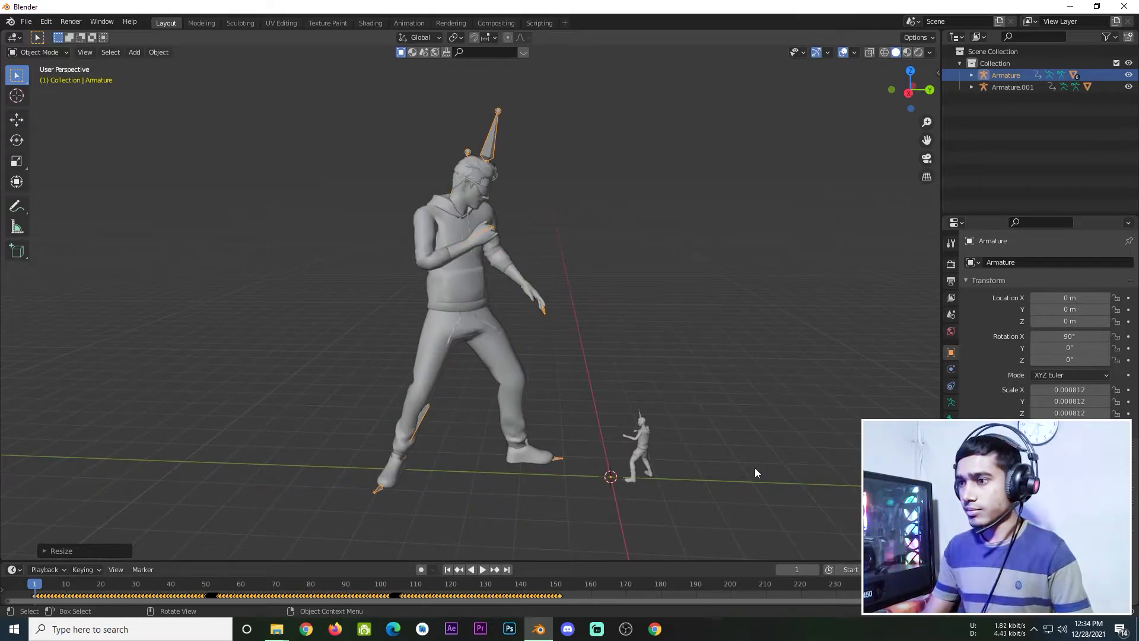
{"action": "key", "text": "s"}
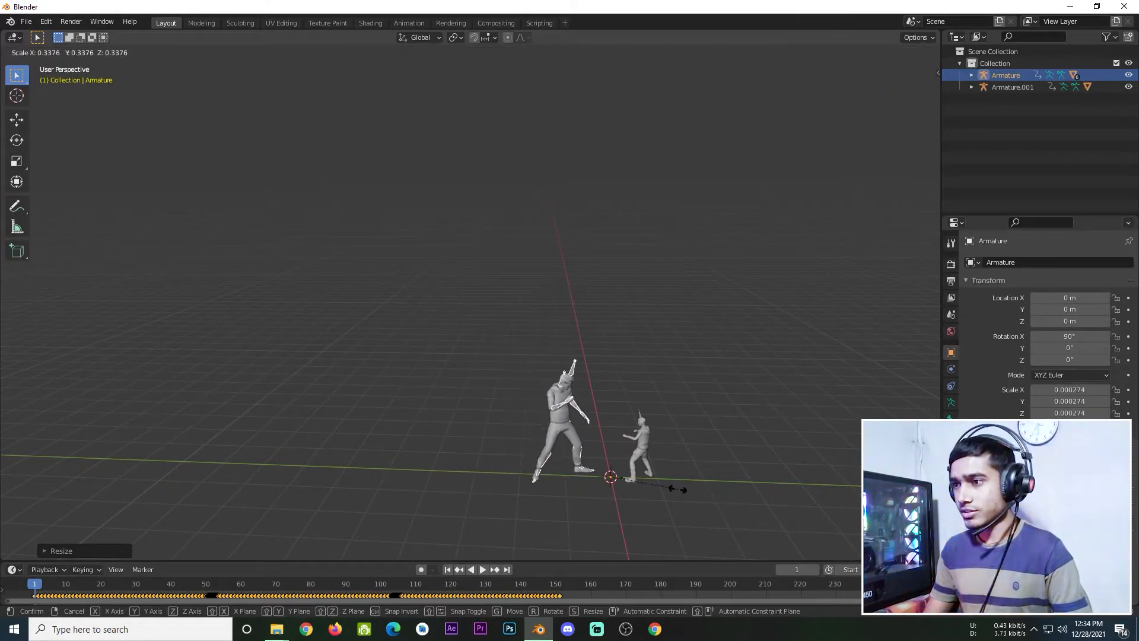
{"action": "left_click", "coordinate": [678, 489]}
- Scale Armature.001 up uniformly to about 0.017 so the second character matches the first one's height
{"action": "middle_click_drag", "start_coordinate": [710, 490], "coordinate": [495, 411]}
{"action": "scroll", "coordinate": [495, 410], "scroll_direction": "up", "scroll_amount": 5}
{"action": "middle_click_drag", "start_coordinate": [361, 410], "coordinate": [538, 429]}
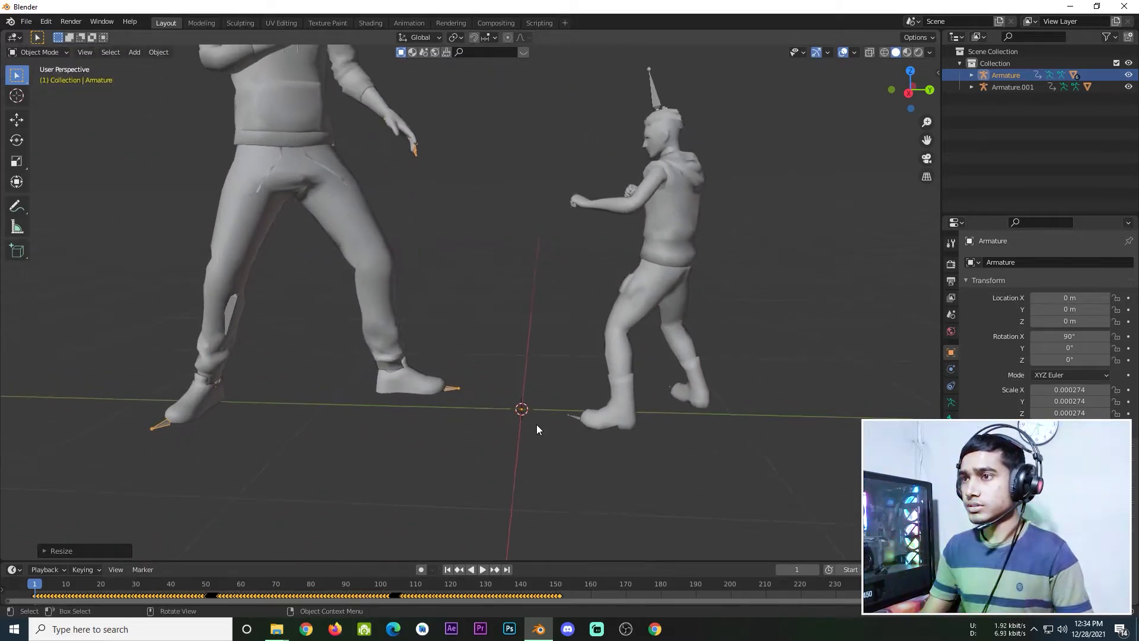
{"action": "scroll", "coordinate": [538, 429], "scroll_direction": "down", "scroll_amount": 4}
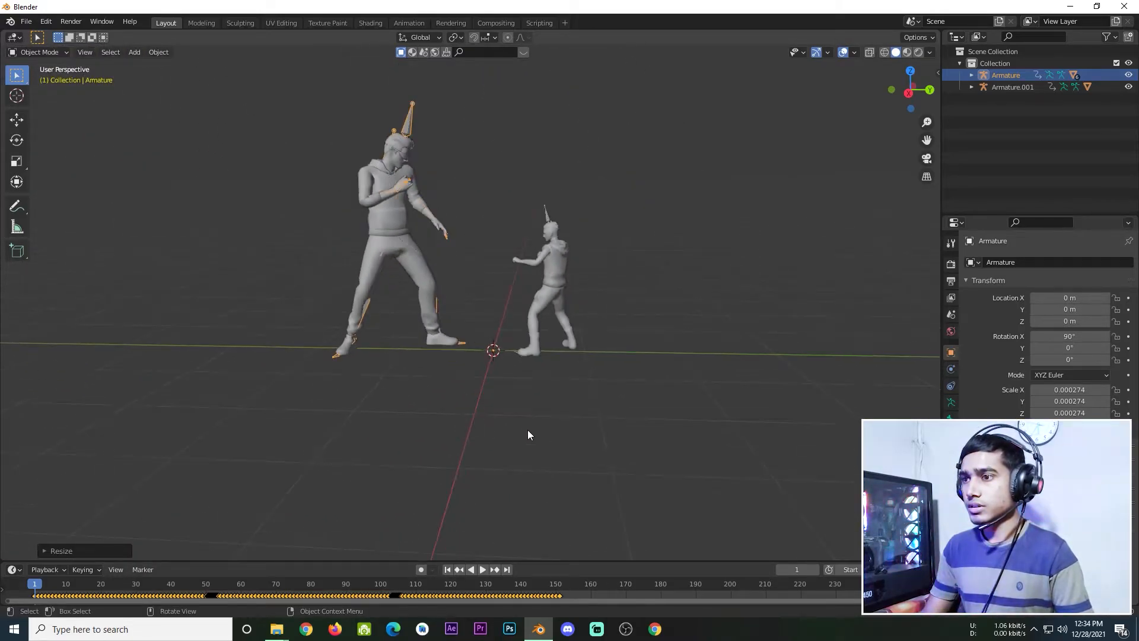
{"action": "left_click", "coordinate": [548, 218]}
{"action": "key", "text": "s"}
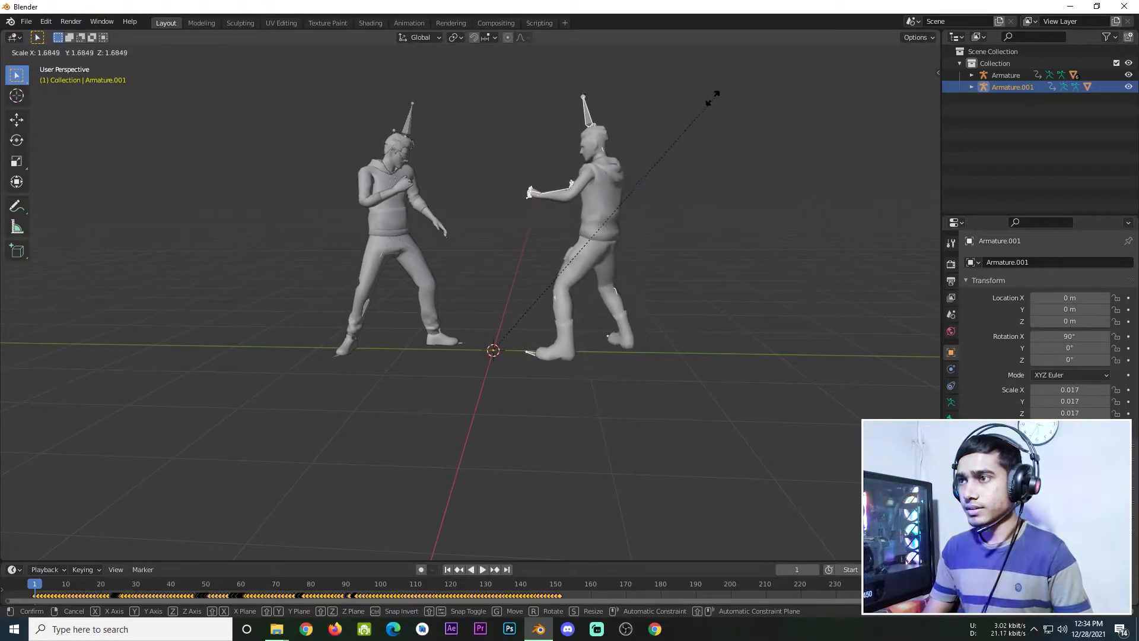
{"action": "left_click", "coordinate": [711, 98]}
- Play the two characters' animations together to examine their interaction, pausing at frame 57 where they are in contact
{"action": "key", "text": "space"}
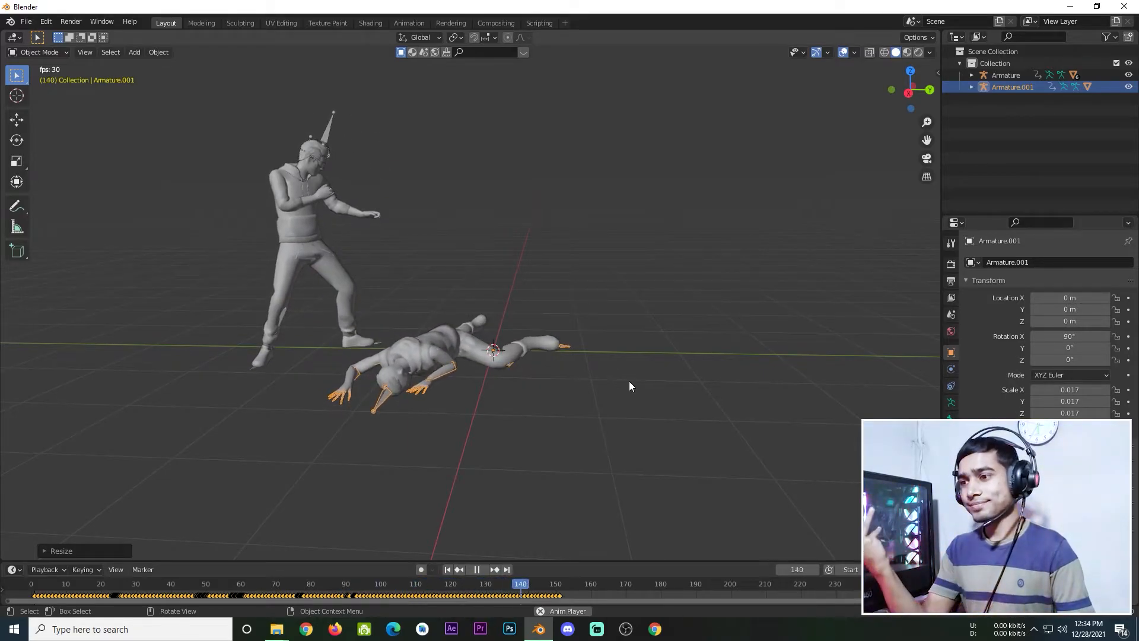
{"action": "key", "text": "space"}
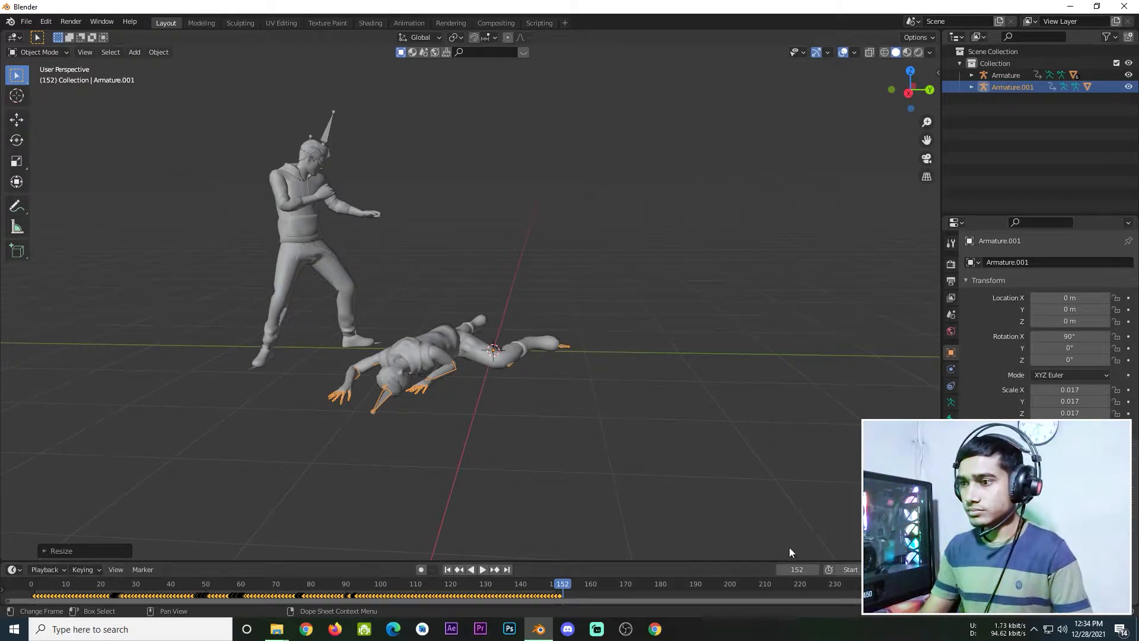
{"action": "key", "text": "space"}
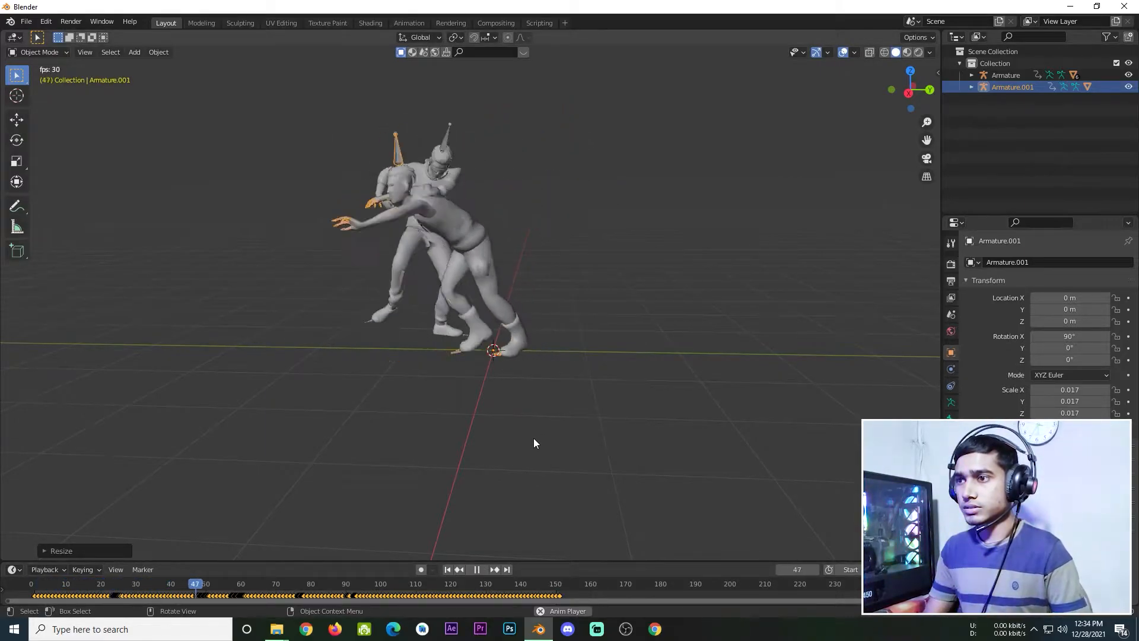
{"action": "key", "text": "space"}
- Move Armature.001 along the global Y axis to about 0.153 m to align its arm with the other character's hands
{"action": "scroll", "coordinate": [458, 367], "scroll_direction": "up", "scroll_amount": 3}
{"action": "middle_click_drag", "start_coordinate": [388, 370], "coordinate": [340, 407]}
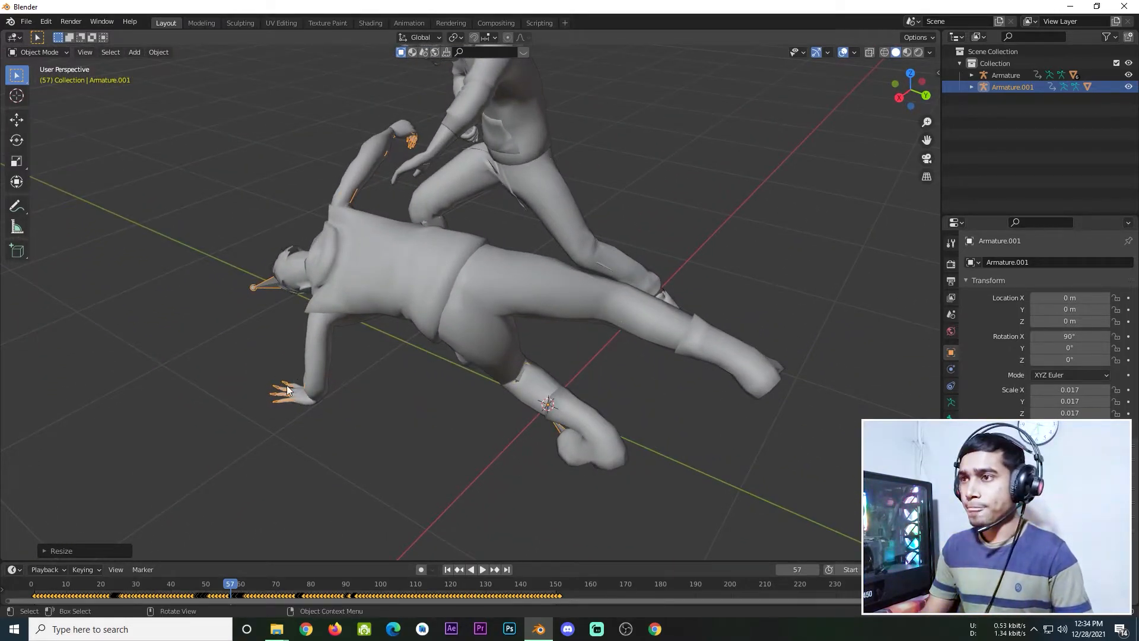
{"action": "scroll", "coordinate": [353, 396], "scroll_direction": "down", "scroll_amount": 1}
{"action": "middle_click_drag", "start_coordinate": [354, 396], "coordinate": [479, 401]}
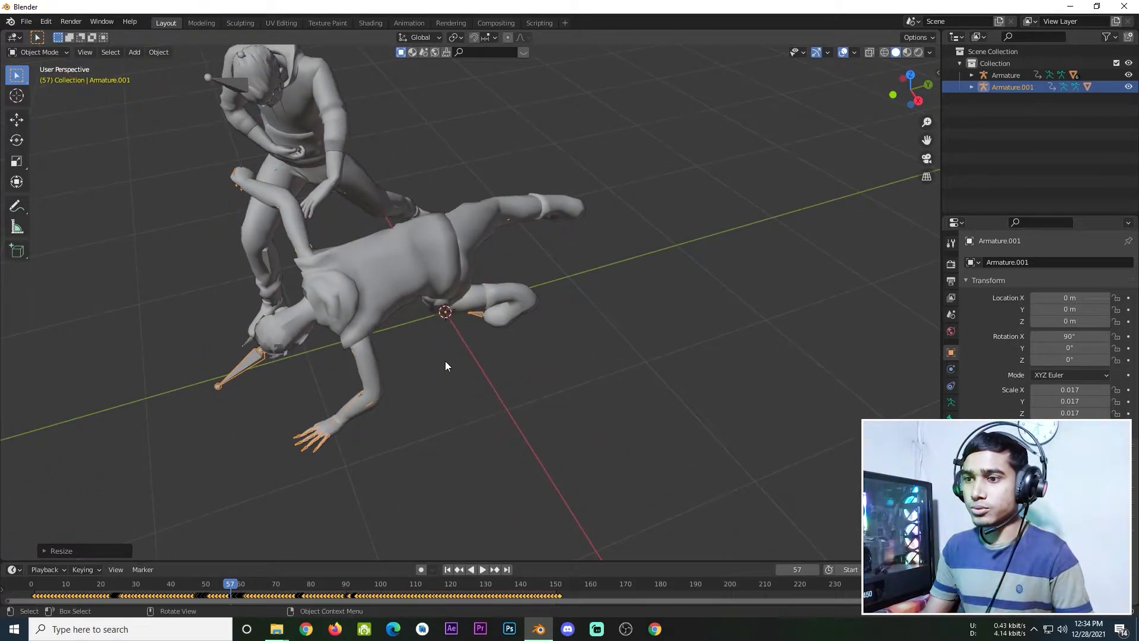
{"action": "key", "text": "g"}
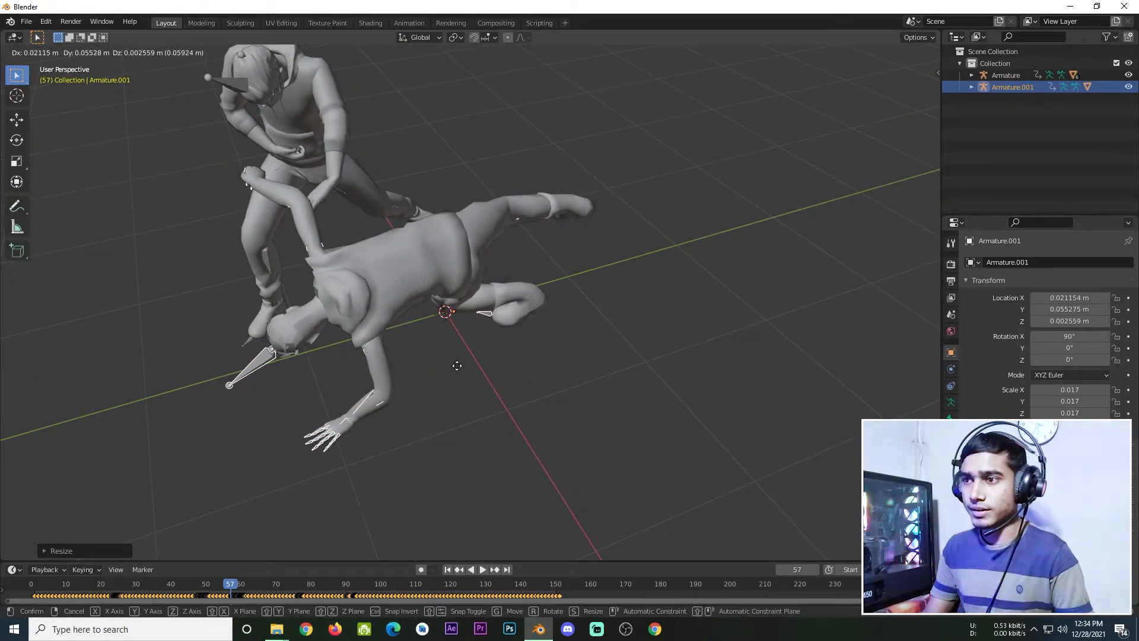
{"action": "key", "text": "x"}
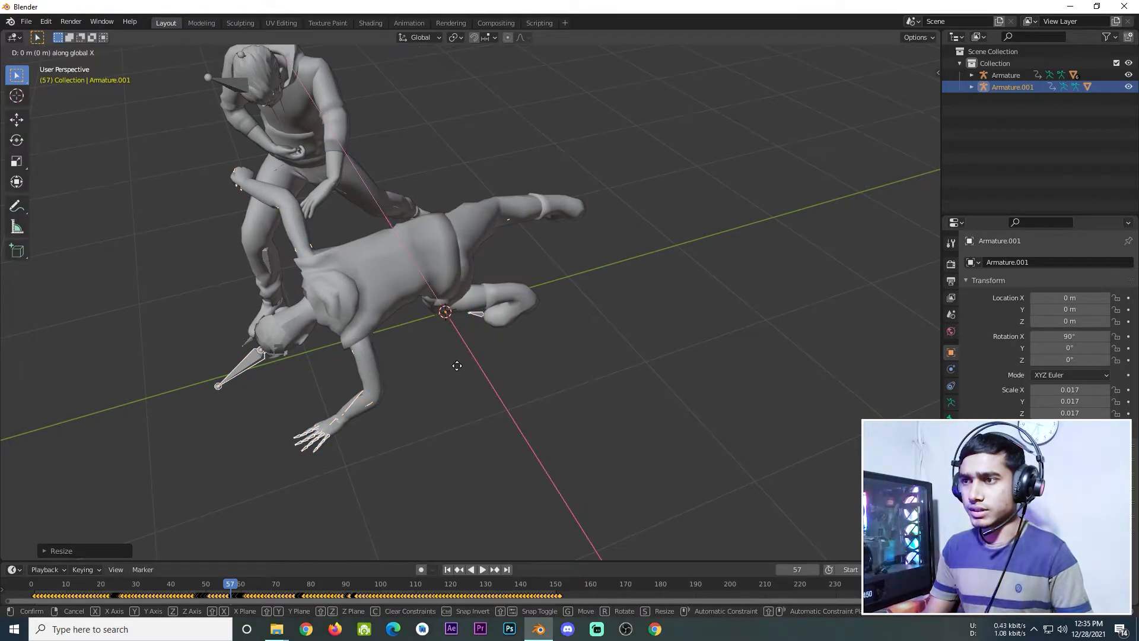
{"action": "key", "text": "y"}
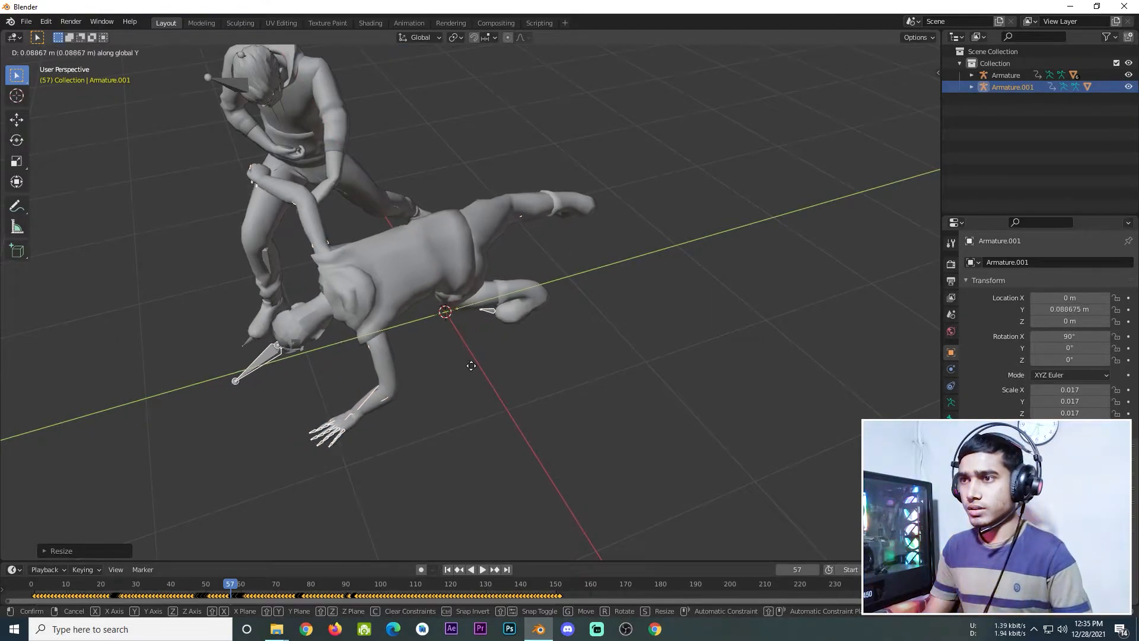
{"action": "left_click", "coordinate": [477, 366]}
- Lower Armature.001 along the global Z axis to about -0.121 m
{"action": "middle_click_drag", "start_coordinate": [297, 407], "coordinate": [362, 375]}
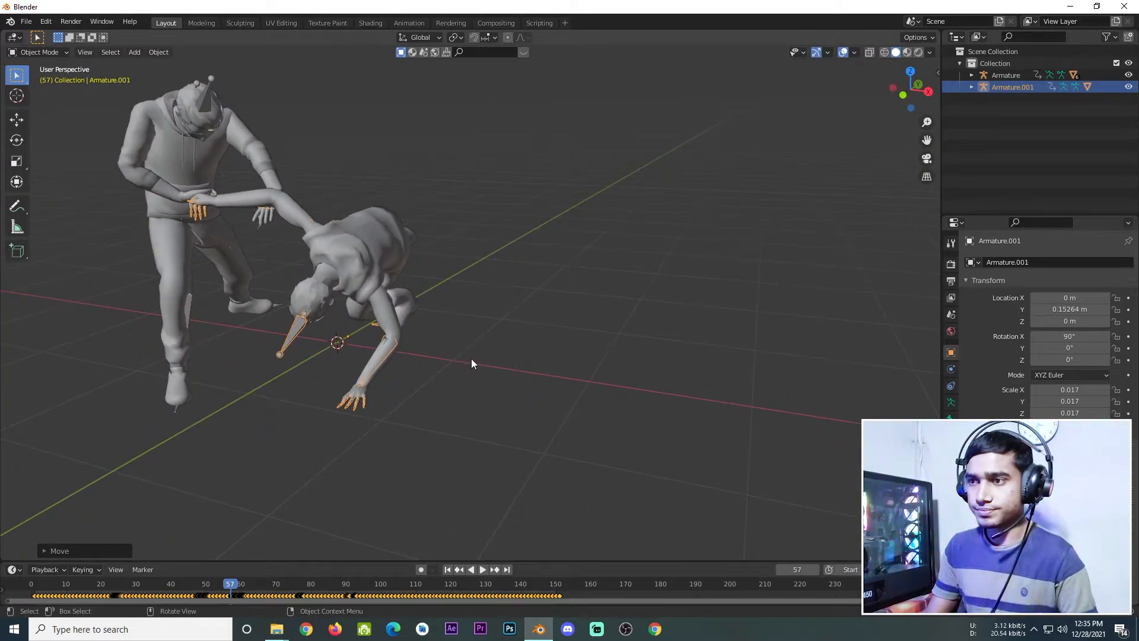
{"action": "key", "text": "g"}
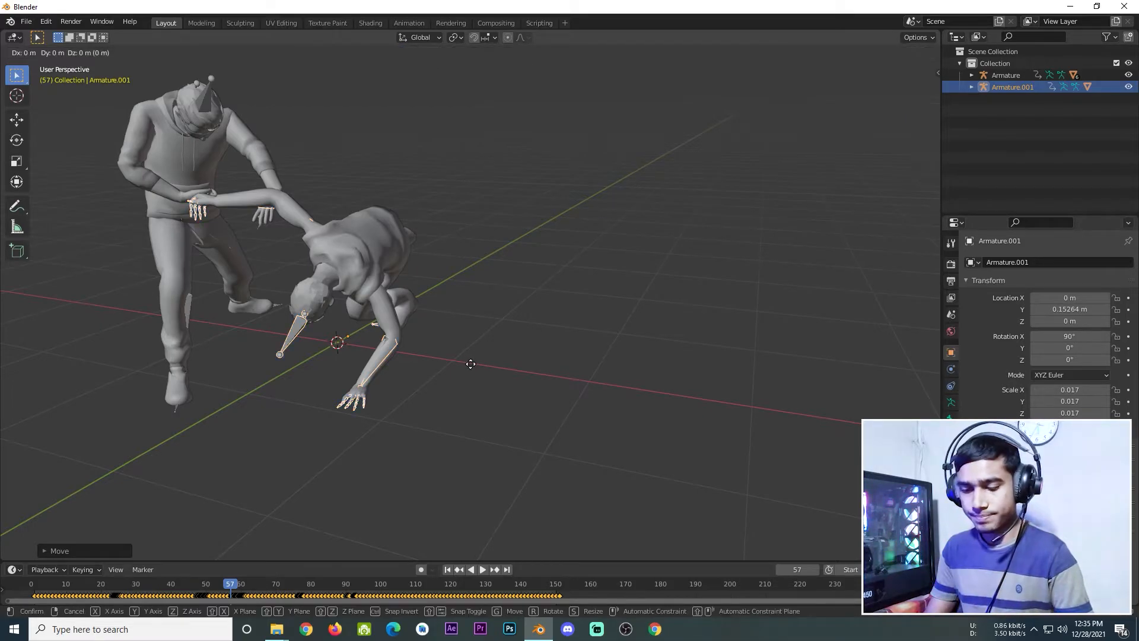
{"action": "key", "text": "z"}
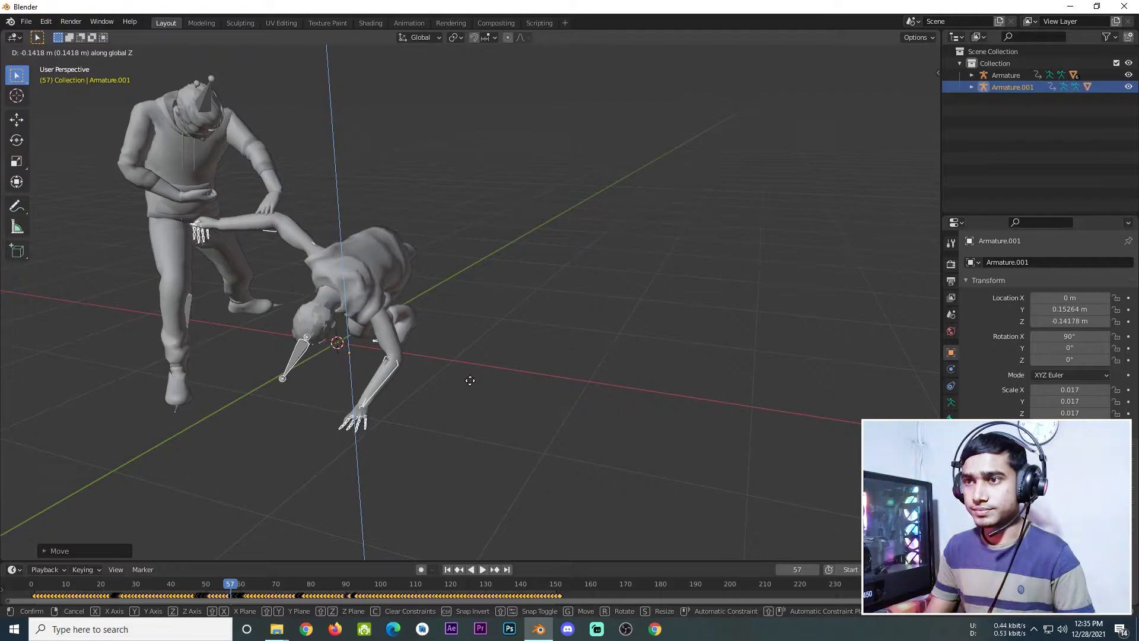
{"action": "left_click", "coordinate": [455, 381]}
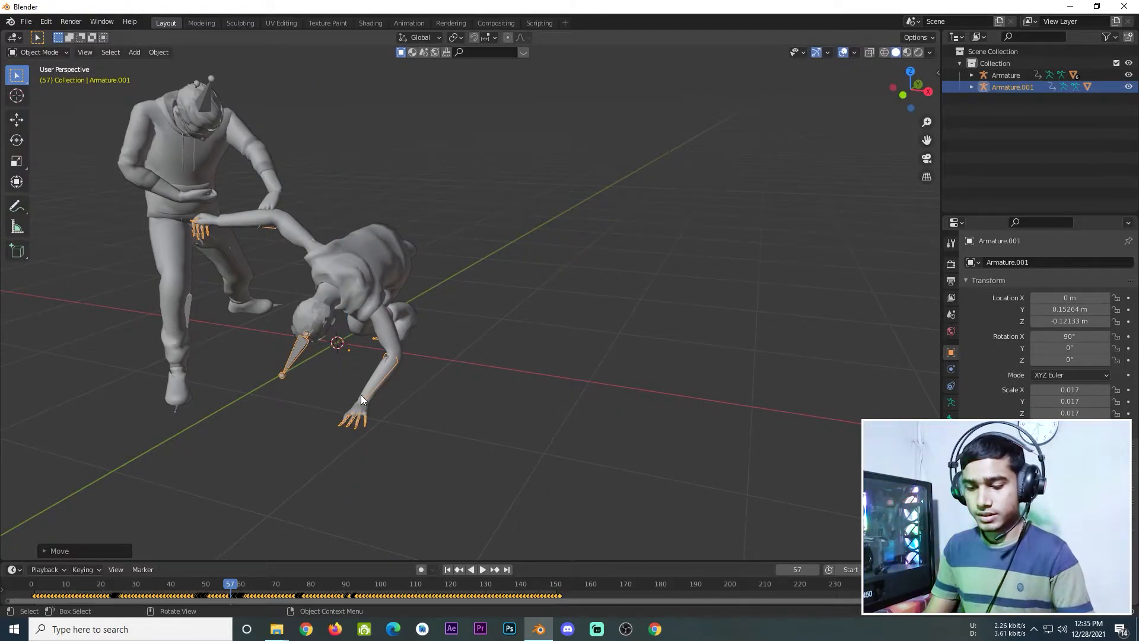
- Shift Armature.001 further along the global Y axis to about 0.231 m and view the pair from the top
{"action": "middle_click_drag", "start_coordinate": [432, 378], "coordinate": [330, 378]}
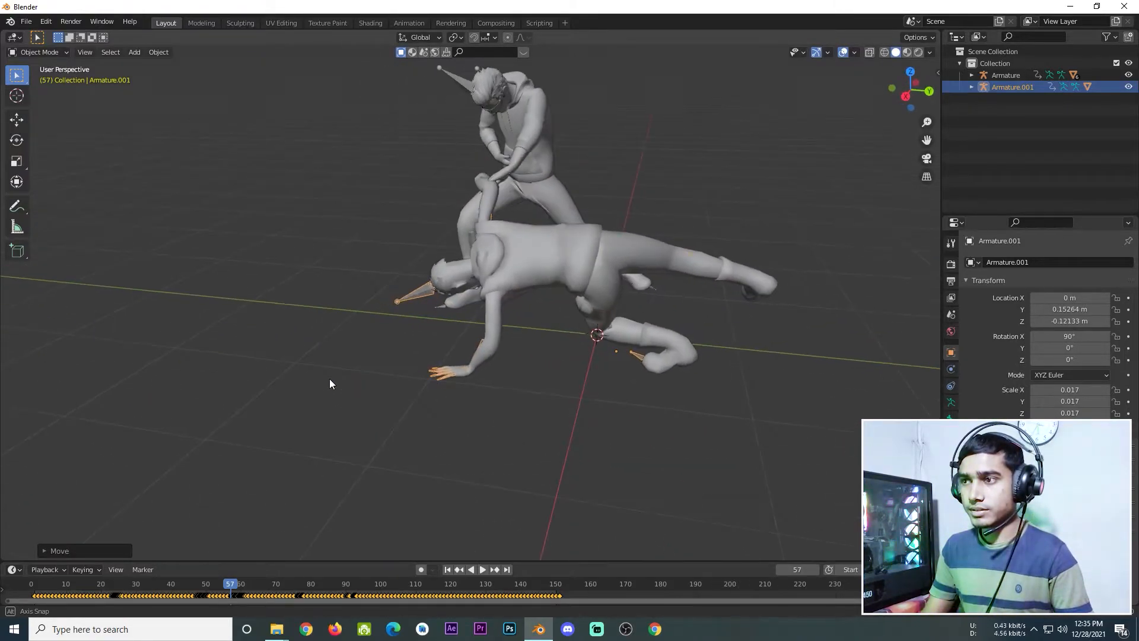
{"action": "key", "text": "g"}
{"action": "key", "text": "y"}
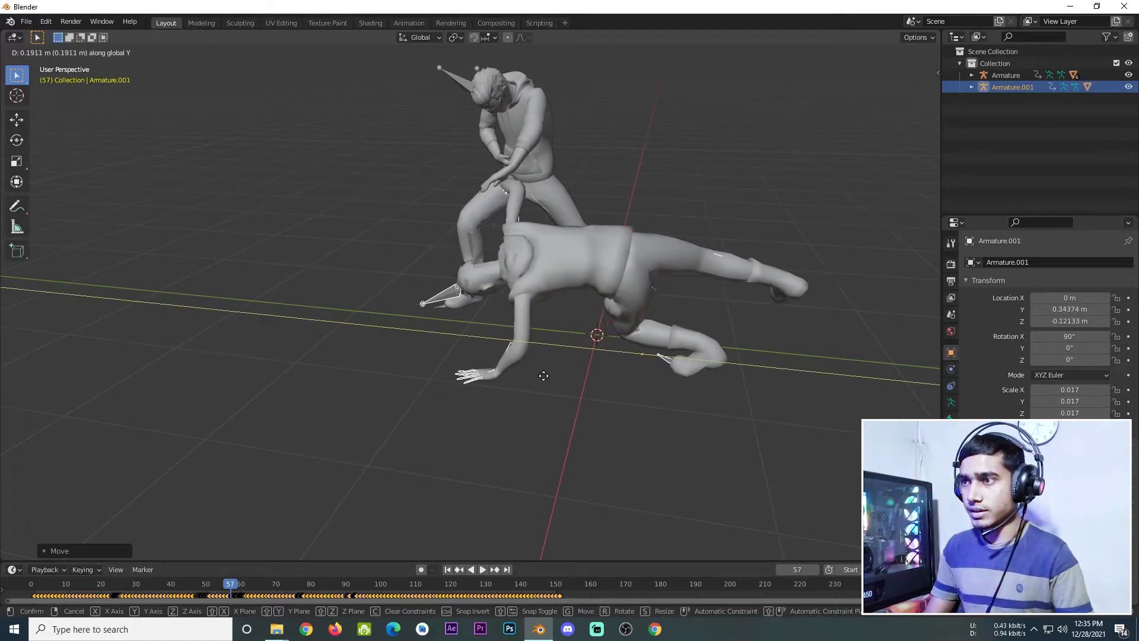
{"action": "left_click", "coordinate": [505, 378]}
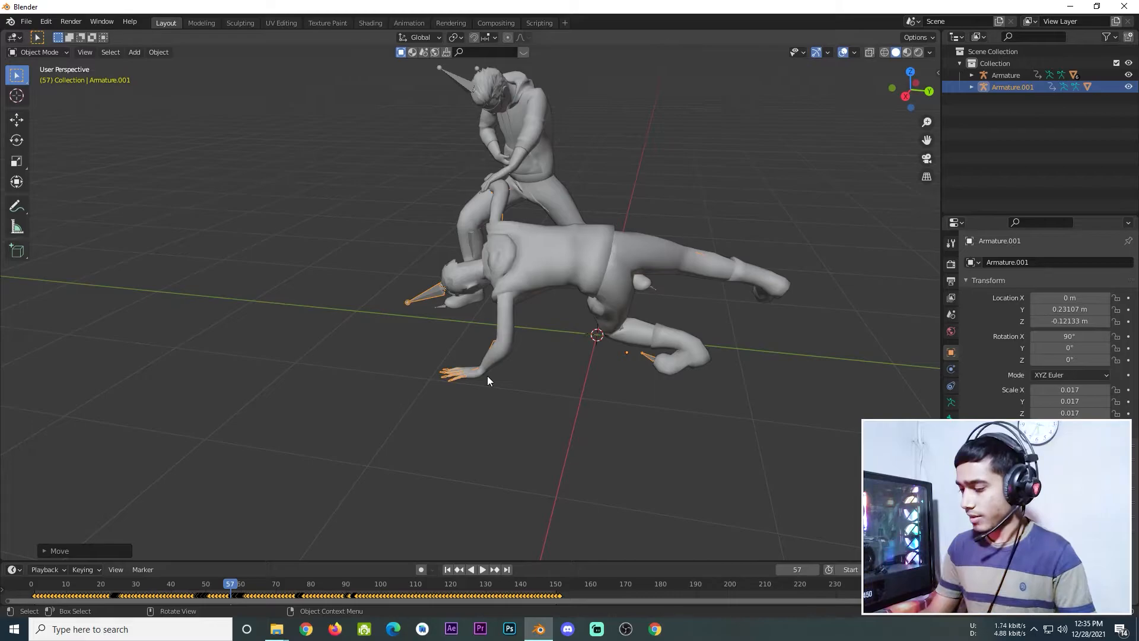
{"action": "key", "text": "KP_7"}
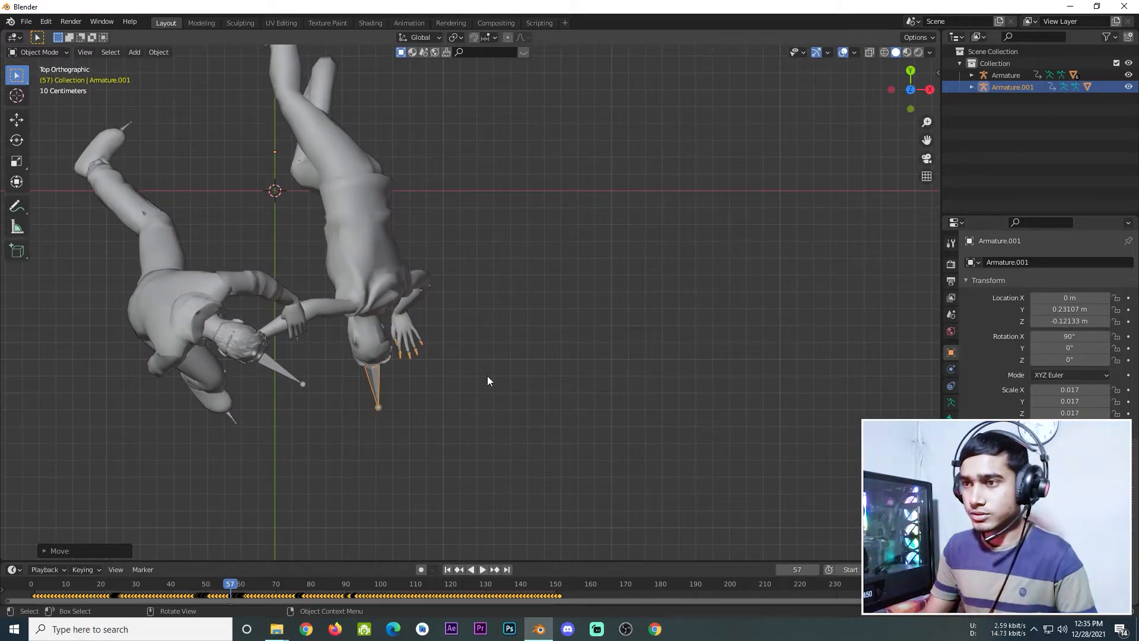
- Play the paired fight animation from the side, front and a perspective angle, pausing at frame 43 to examine the characters' contact
{"action": "key", "text": "KP_3"}
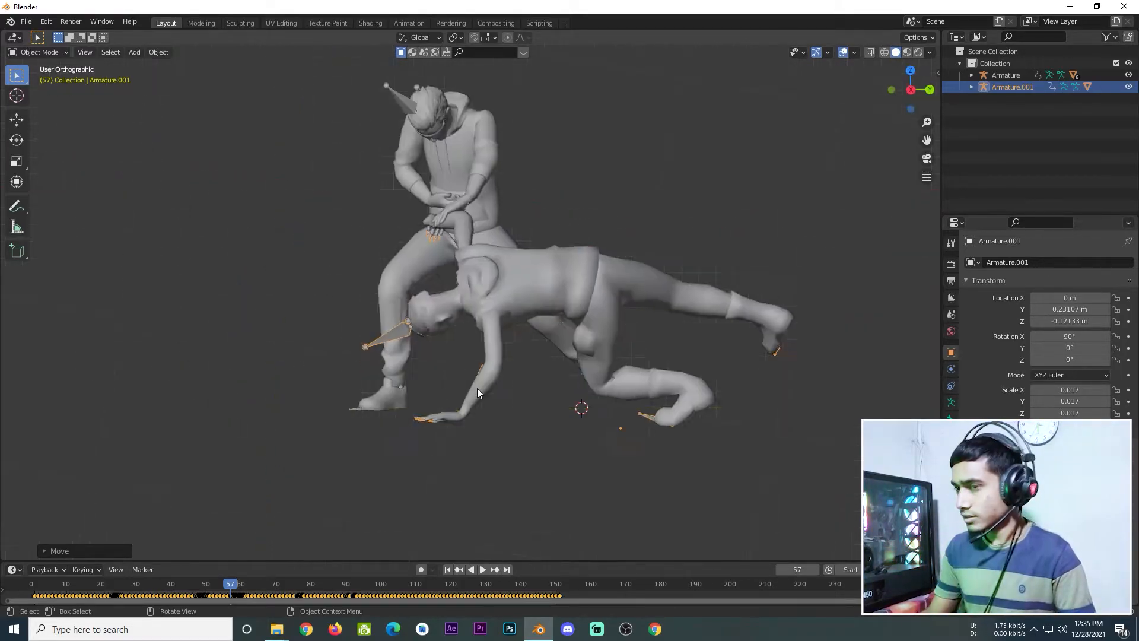
{"action": "key", "text": "KP_1"}
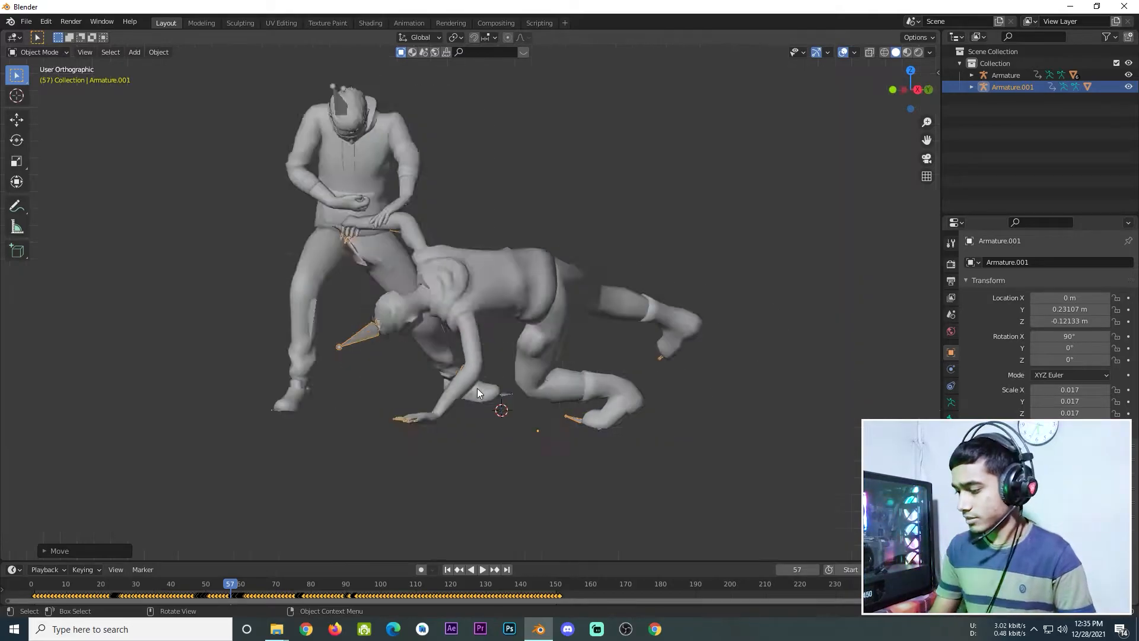
{"action": "key", "text": "space"}
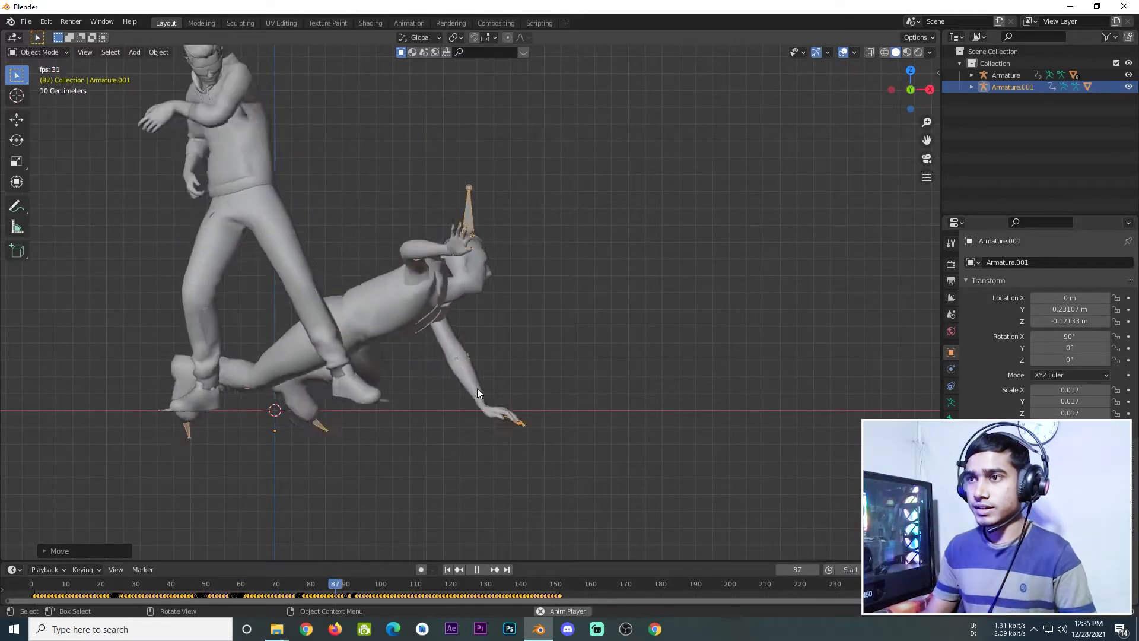
{"action": "key", "text": "space"}
{"action": "middle_click_drag", "start_coordinate": [617, 412], "coordinate": [322, 399]}
{"action": "key", "text": "space"}
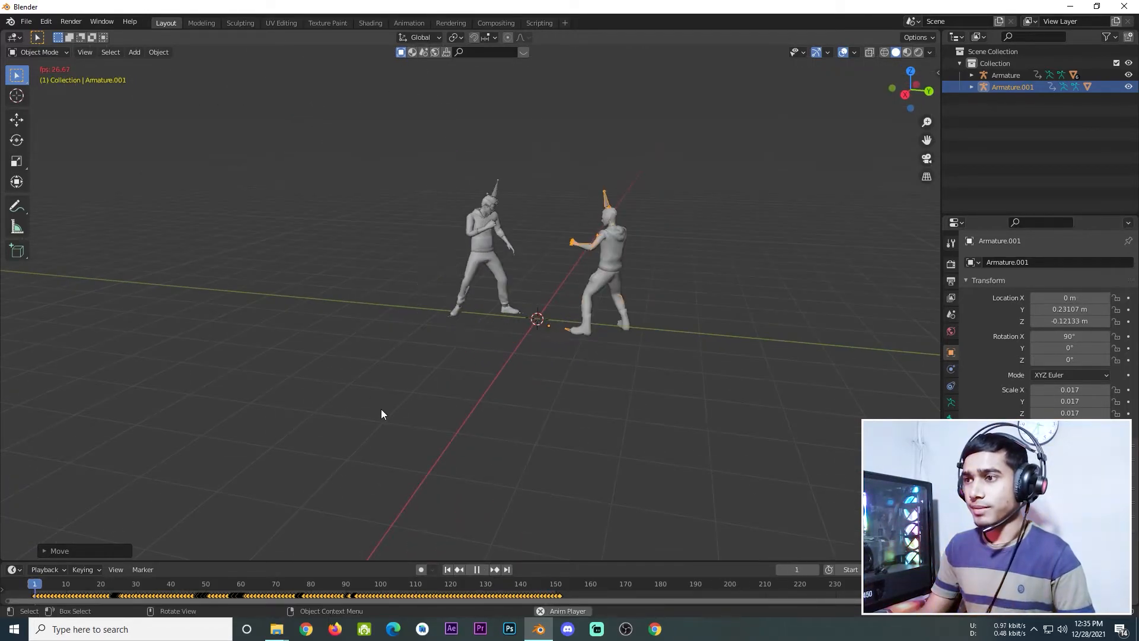
{"action": "scroll", "coordinate": [441, 429], "scroll_direction": "up", "scroll_amount": 8}
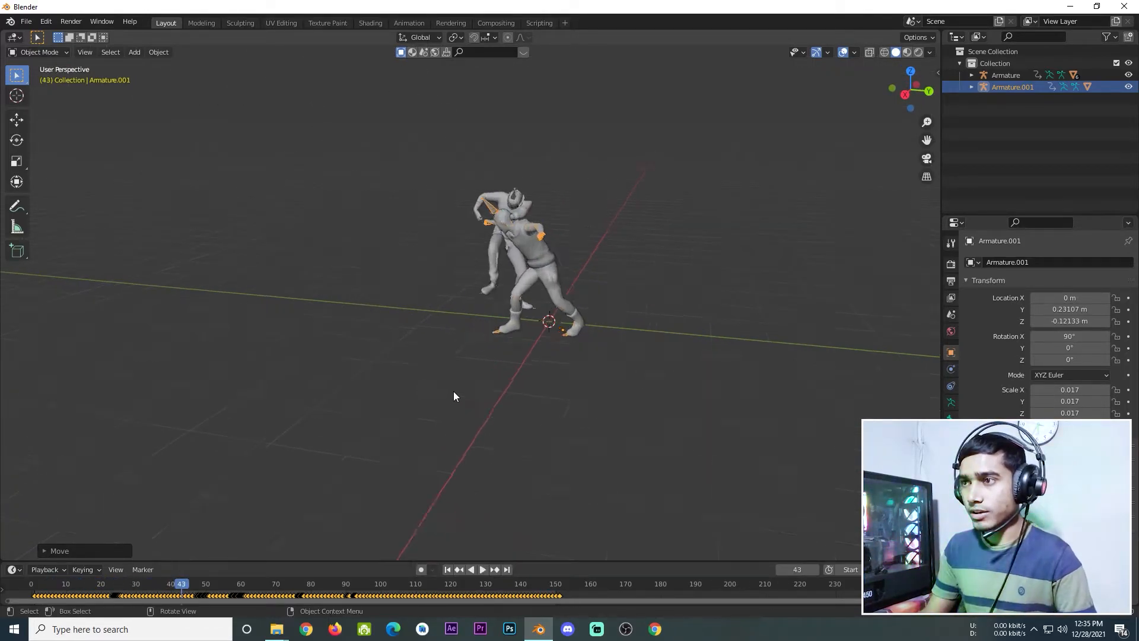
- Move Armature.001 along the global Y axis to about 0.137 m so its outstretched hand lines up with the other character's hand
{"action": "middle_click_drag", "start_coordinate": [486, 416], "coordinate": [589, 383]}
{"action": "scroll", "coordinate": [318, 381], "scroll_direction": "up", "scroll_amount": 5}
{"action": "key", "text": "g"}
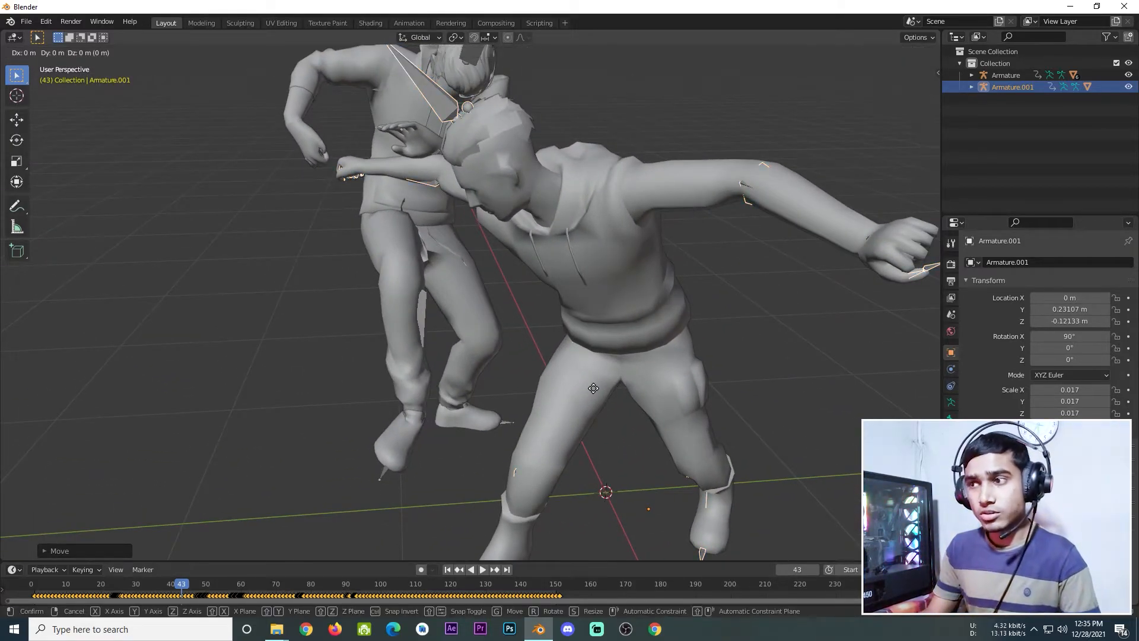
{"action": "key", "text": "y"}
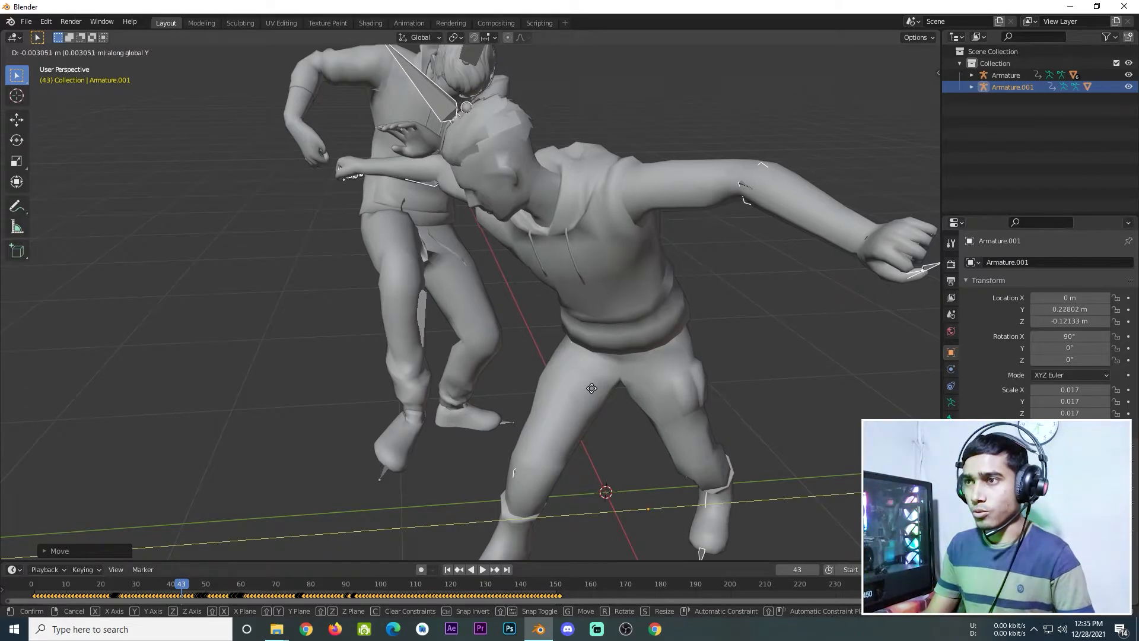
{"action": "left_click", "coordinate": [574, 388]}
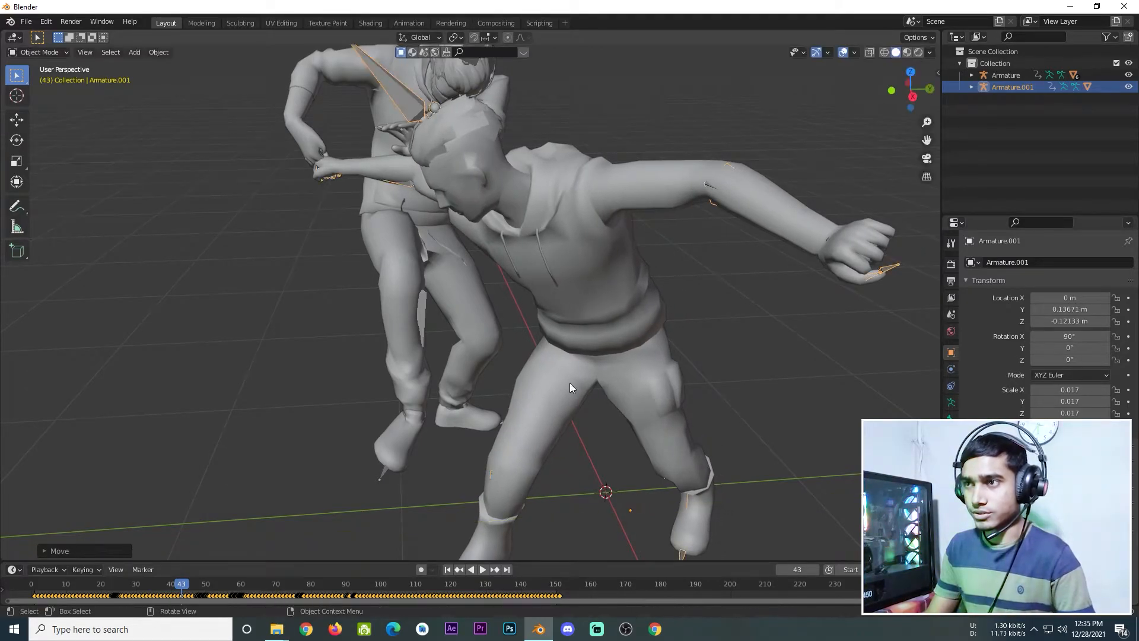
- Play the animation on from frame 43 to check the repositioned pair, pausing at frame 111
{"action": "middle_click_drag", "start_coordinate": [419, 391], "coordinate": [496, 400]}
{"action": "key", "text": "space"}
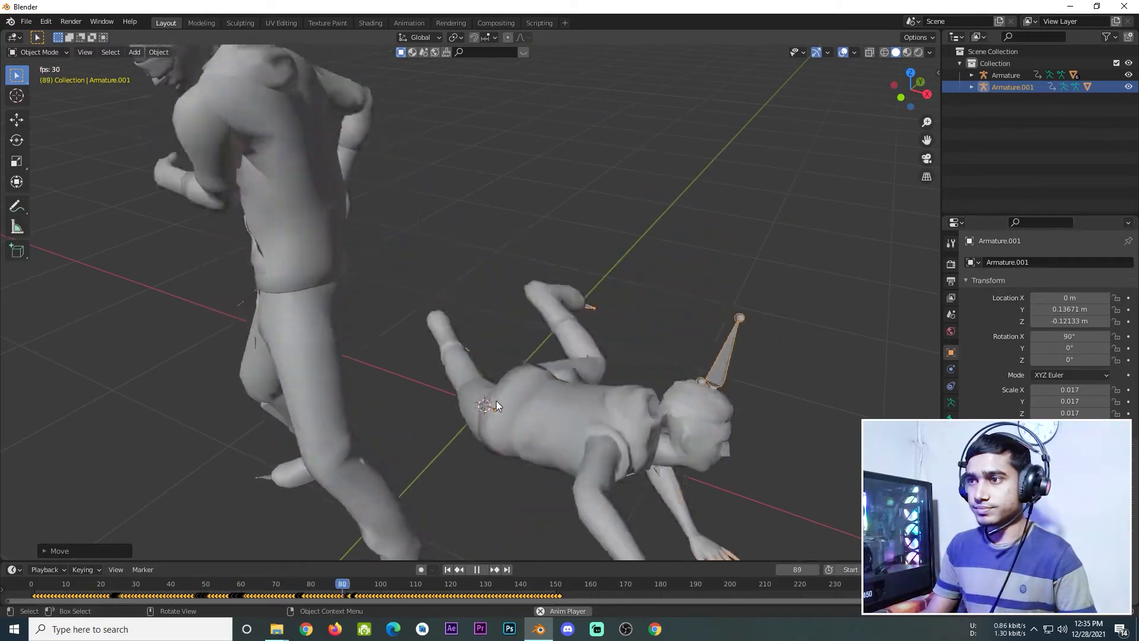
{"action": "key", "text": "space"}
{"action": "scroll", "coordinate": [451, 372], "scroll_direction": "down", "scroll_amount": 7}
{"action": "mouse_move", "coordinate": [461, 383]}
{"action": "middle_mouse_down"}
{"action": "mouse_move", "coordinate": [369, 325]}
{"action": "mouse_move", "coordinate": [414, 353]}
{"action": "mouse_move", "coordinate": [410, 382]}
{"action": "middle_mouse_up"}
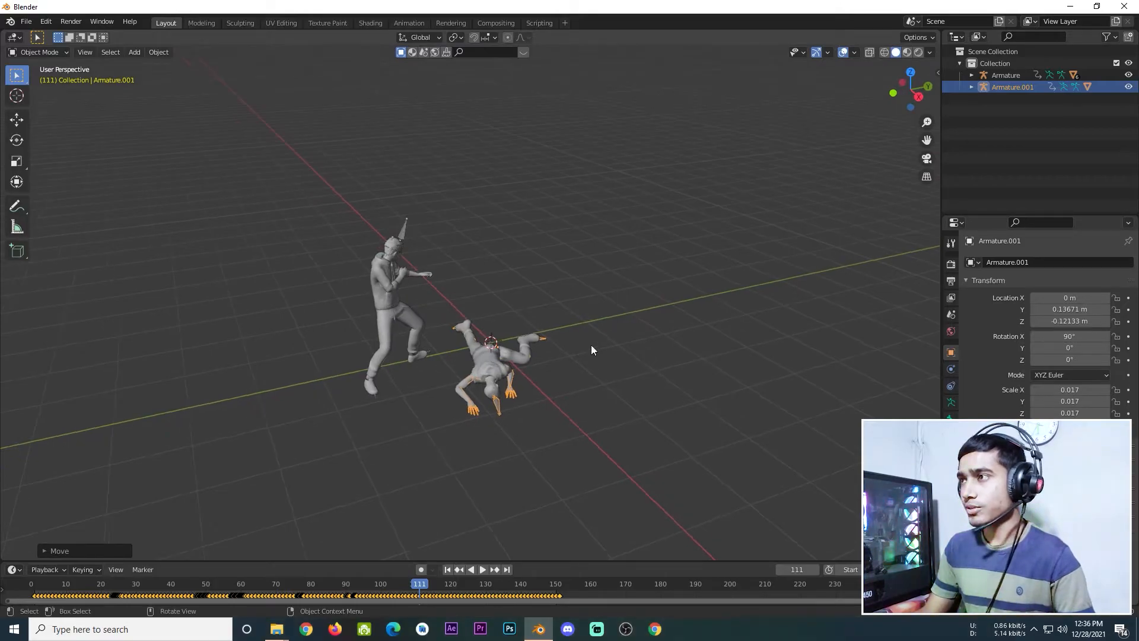
- Display the characters in Material Preview shading after trying Rendered shading, and deselect everything
{"action": "left_click", "coordinate": [908, 53]}
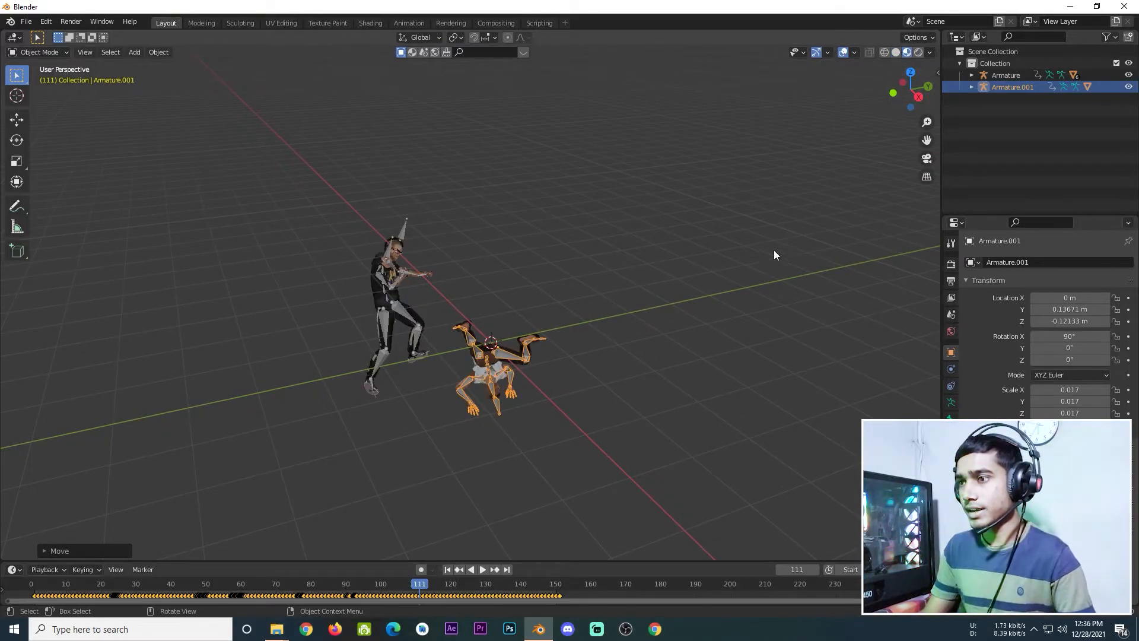
{"action": "left_click", "coordinate": [918, 53]}
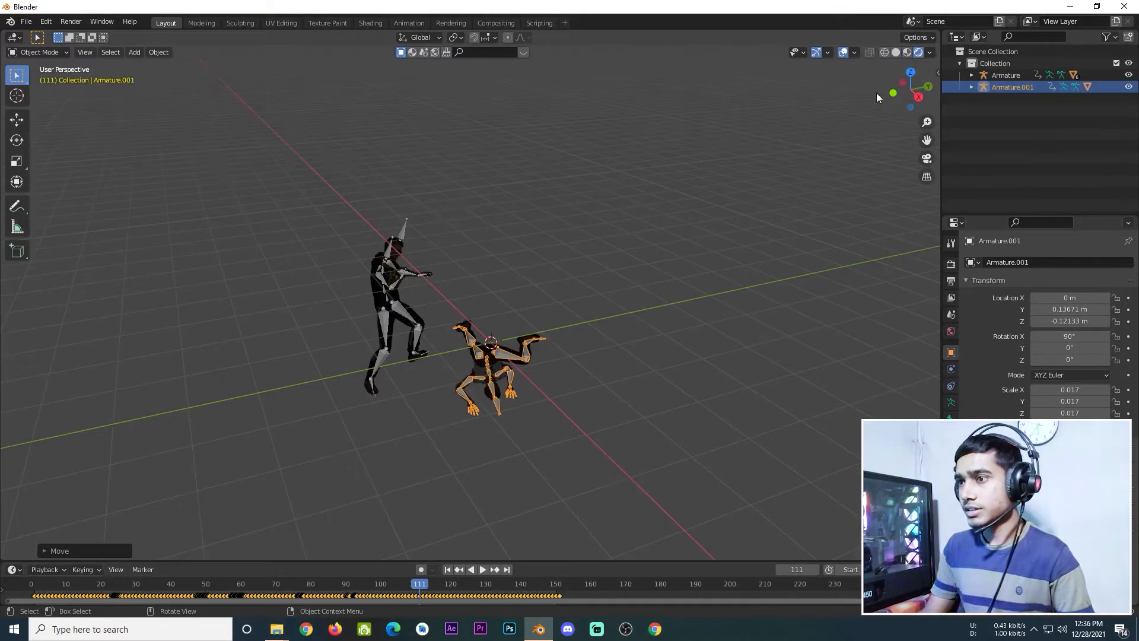
{"action": "left_click", "coordinate": [907, 53]}
{"action": "key", "text": "alt+a"}
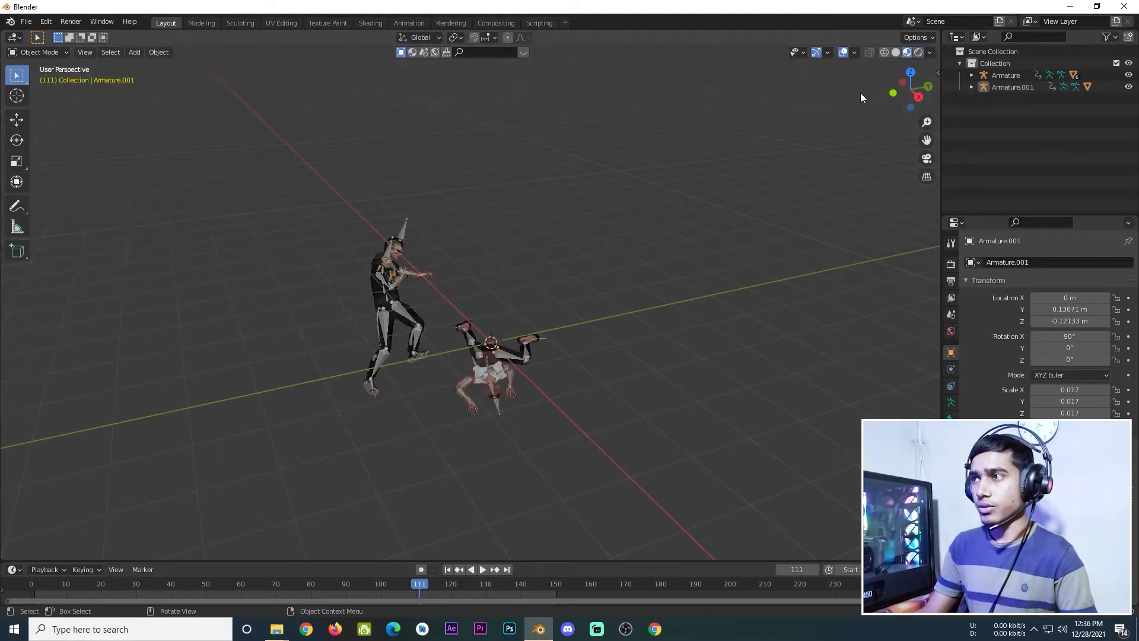
- Set the blend mode of the standing character's shirt material to Opaque
{"action": "left_click", "coordinate": [377, 293]}
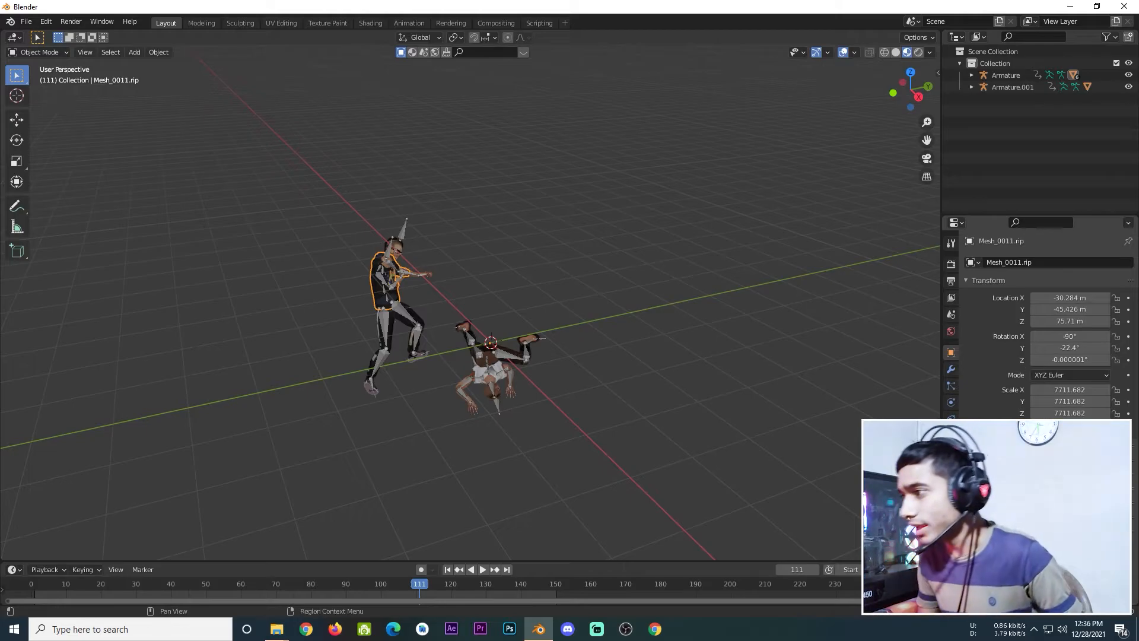
{"action": "left_click", "coordinate": [952, 453]}
{"action": "scroll", "coordinate": [1048, 327], "scroll_direction": "down", "scroll_amount": 10}
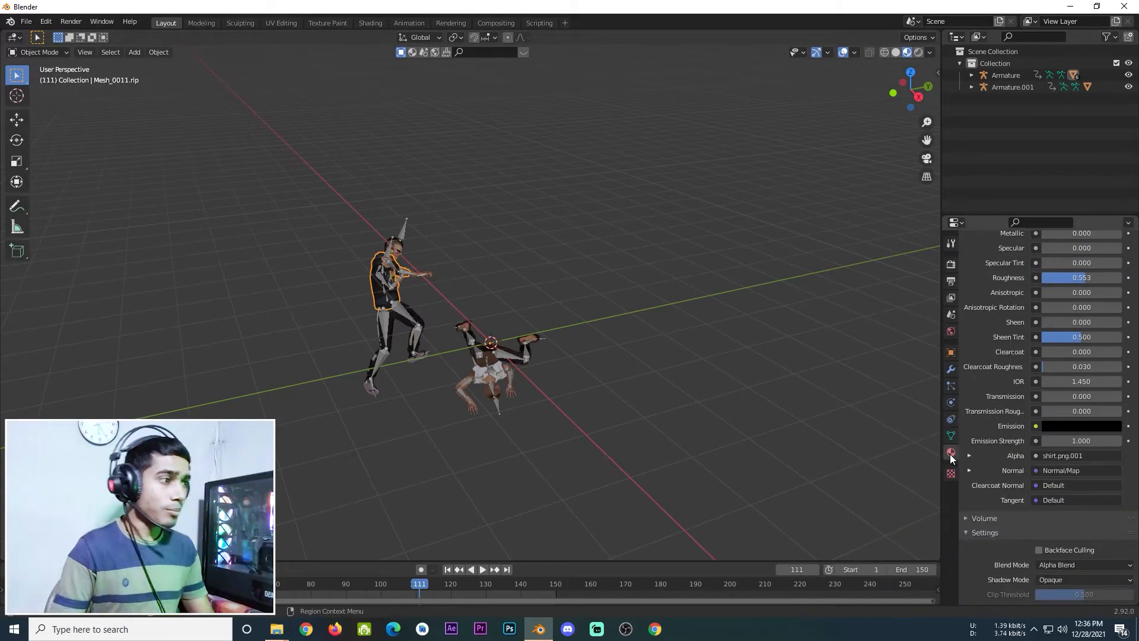
{"action": "scroll", "coordinate": [1042, 506], "scroll_direction": "down", "scroll_amount": 3}
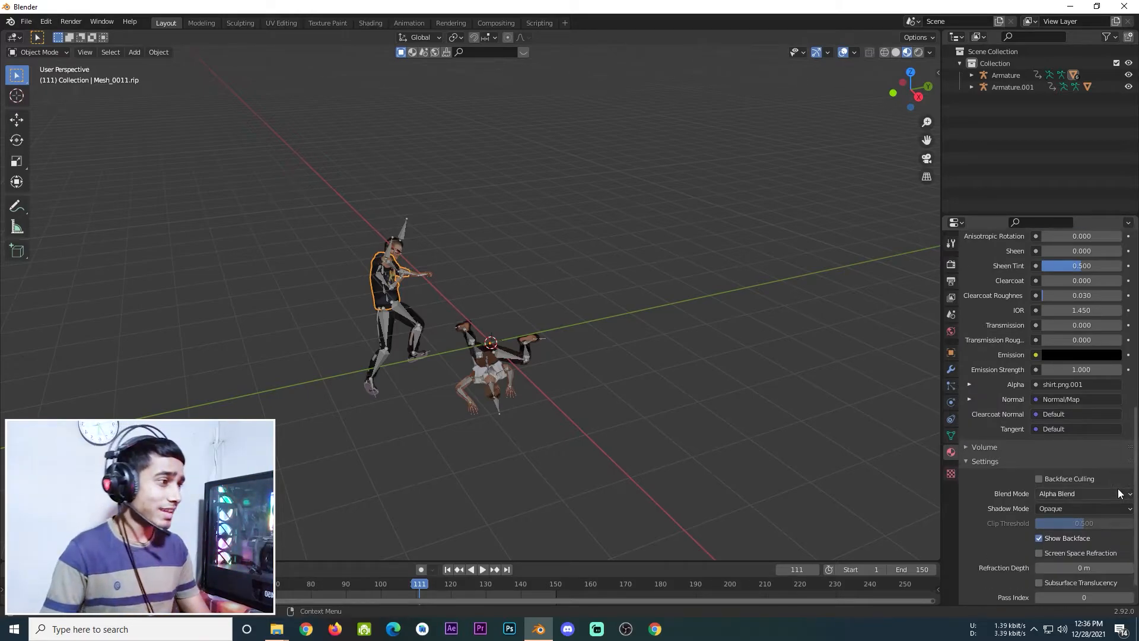
{"action": "left_click", "coordinate": [1056, 500]}
{"action": "left_click", "coordinate": [1047, 506]}
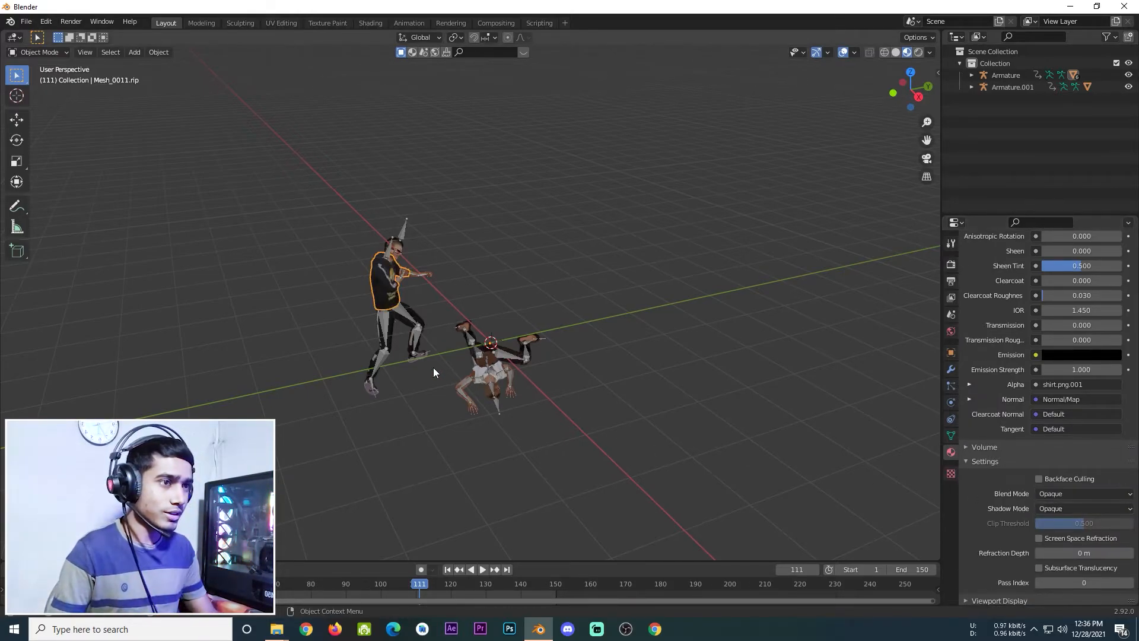
- Change the blend mode of the standing character's trousers and shoes materials to Opaque
{"action": "left_click", "coordinate": [376, 334]}
{"action": "left_click", "coordinate": [1045, 494]}
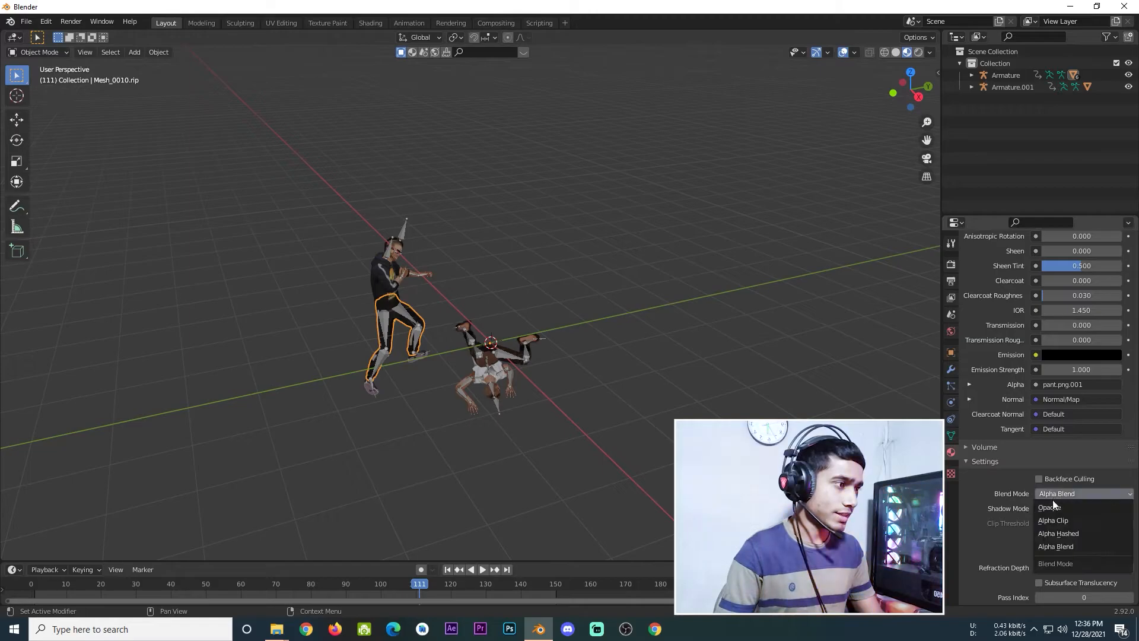
{"action": "left_click", "coordinate": [1052, 503]}
{"action": "left_click", "coordinate": [380, 390]}
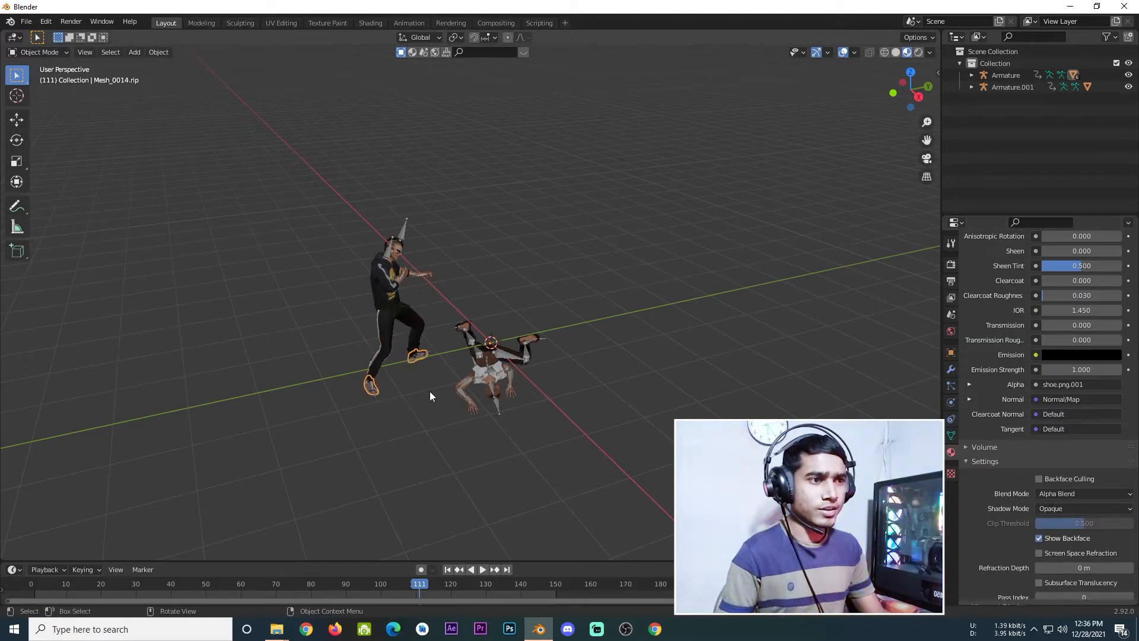
{"action": "left_click", "coordinate": [1052, 492]}
{"action": "left_click", "coordinate": [1056, 507]}
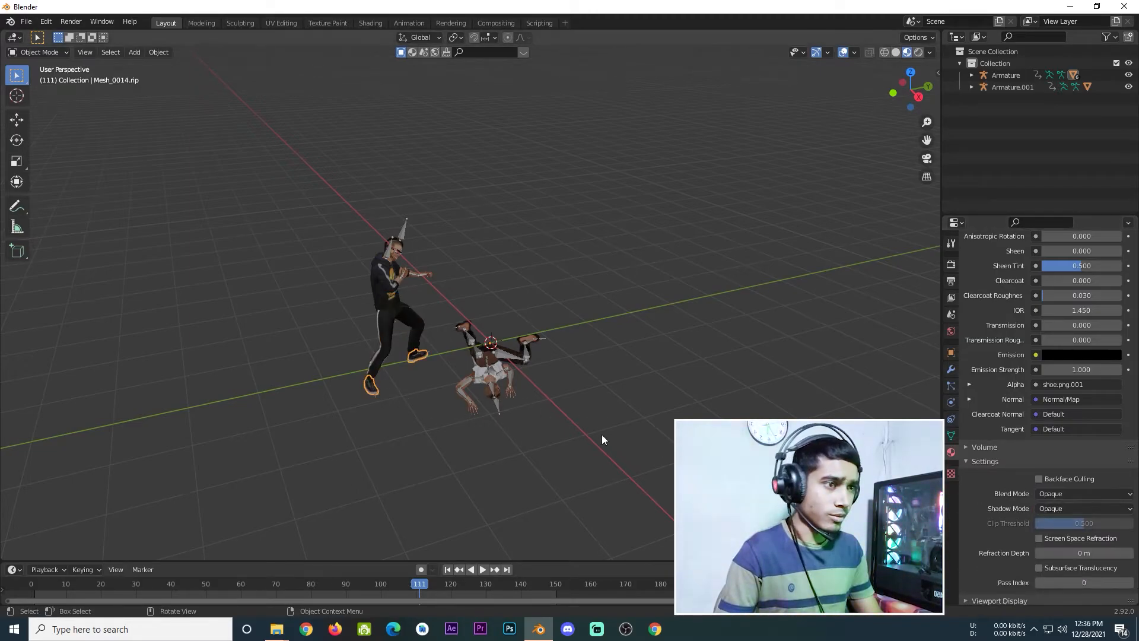
- Switch the standing character's body and hair materials to the Opaque blend mode
{"action": "scroll", "coordinate": [435, 330], "scroll_direction": "up", "scroll_amount": 5}
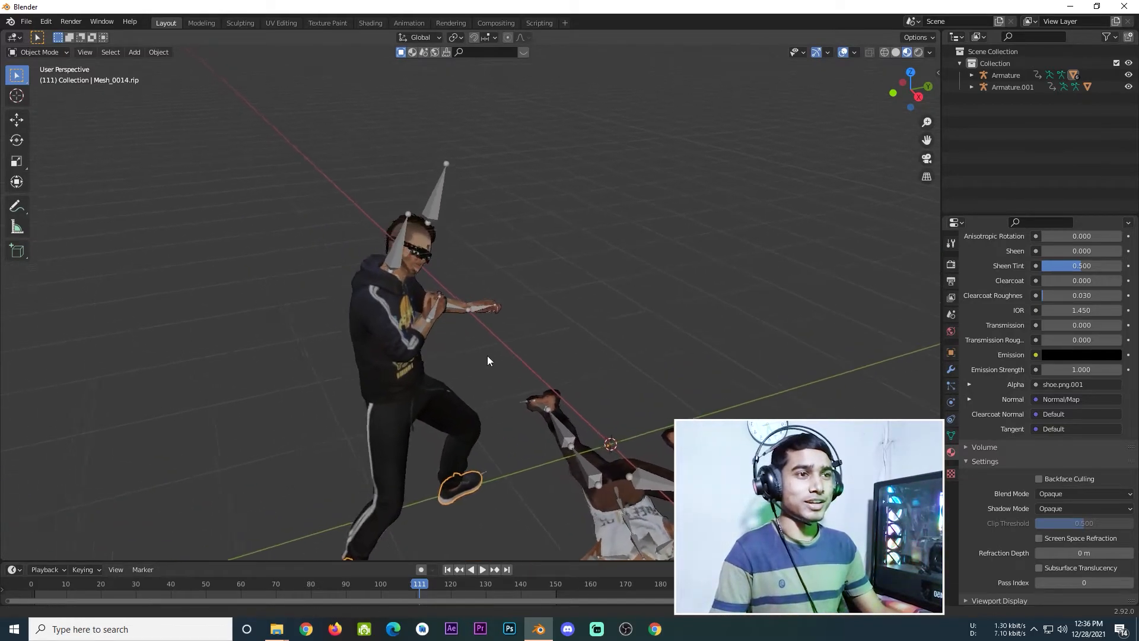
{"action": "left_click", "coordinate": [458, 325]}
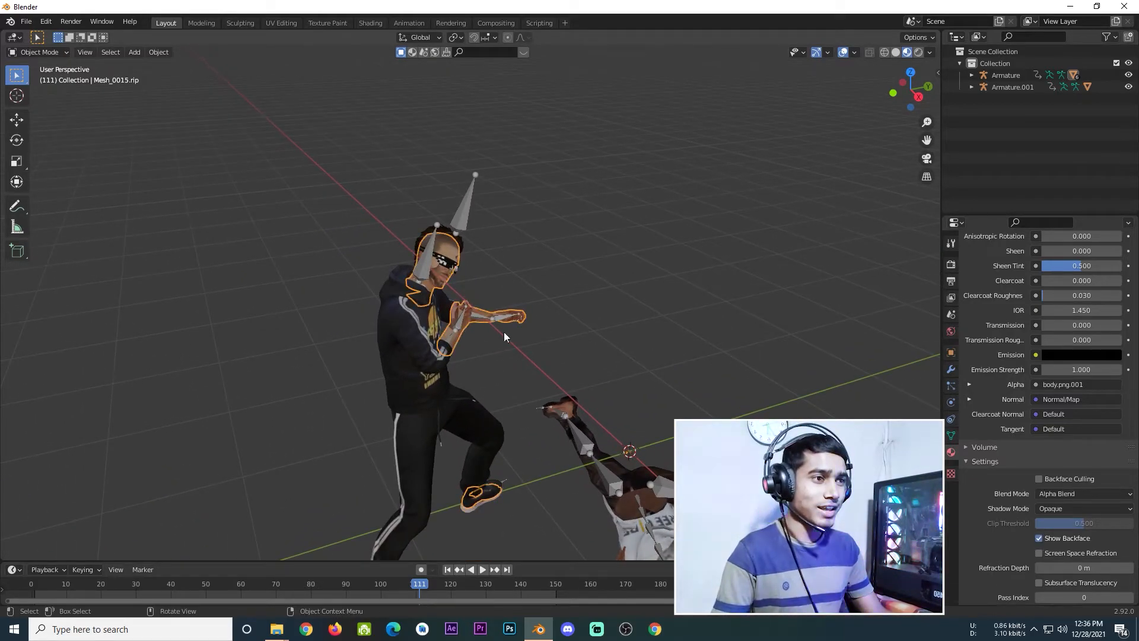
{"action": "left_click", "coordinate": [1053, 493]}
{"action": "left_click", "coordinate": [1056, 508]}
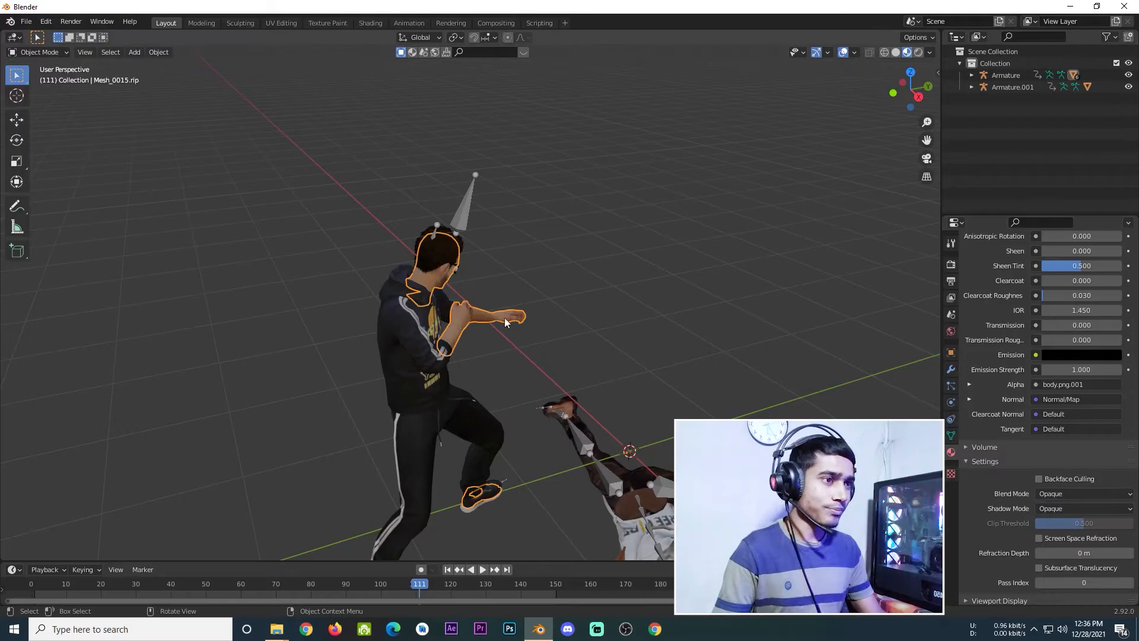
{"action": "left_click", "coordinate": [437, 254]}
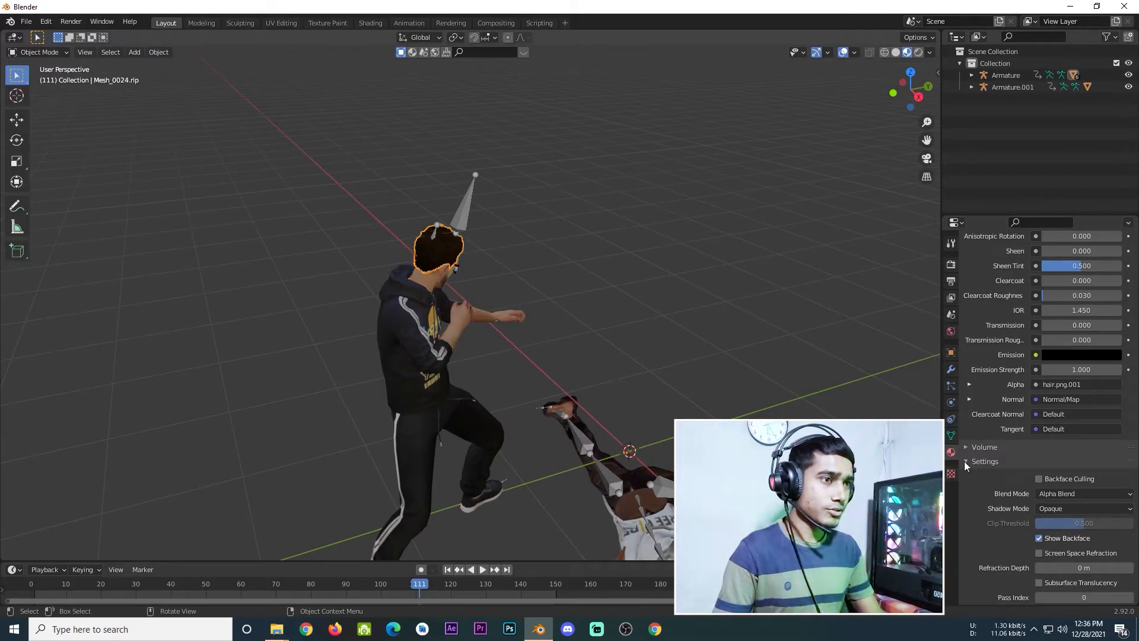
{"action": "left_click", "coordinate": [1053, 494]}
{"action": "left_click", "coordinate": [1055, 510]}
- Set the blend mode of the material on the character lying on the ground to Opaque and clear the selection
{"action": "middle_click_drag", "start_coordinate": [663, 373], "coordinate": [496, 221], "text": "shift"}
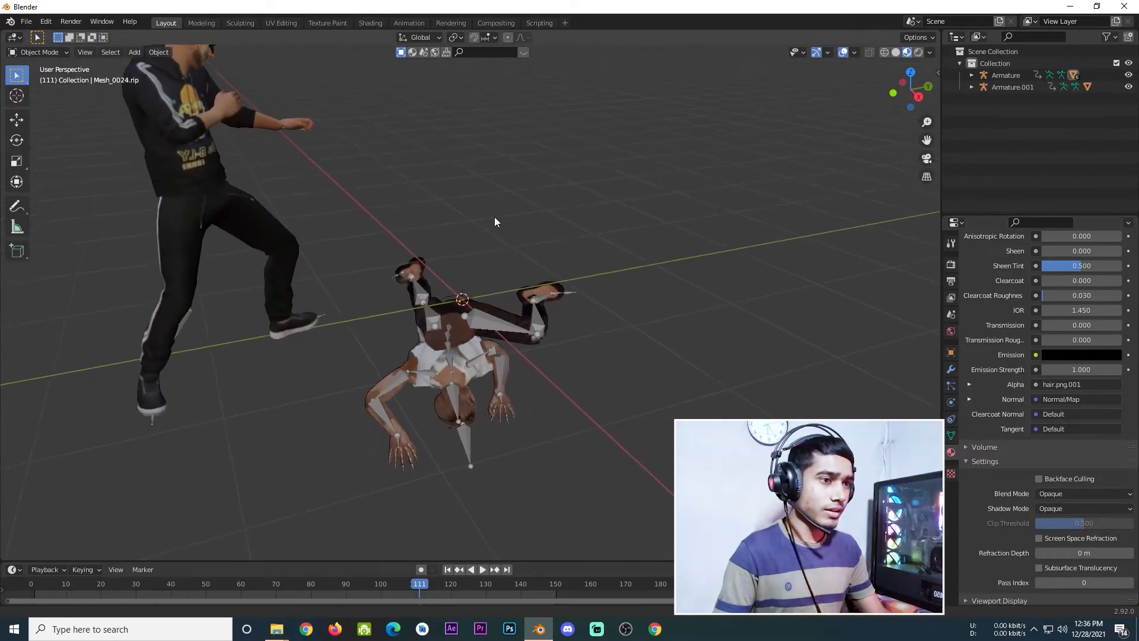
{"action": "left_click", "coordinate": [456, 332]}
{"action": "left_click", "coordinate": [1055, 494]}
{"action": "left_click", "coordinate": [1055, 506]}
{"action": "scroll", "coordinate": [582, 380], "scroll_direction": "down", "scroll_amount": 3}
{"action": "left_click", "coordinate": [546, 397]}
- Play the textured fight animation, pausing at frame 44 to inspect the arm contact between the characters up close
{"action": "key", "text": "space"}
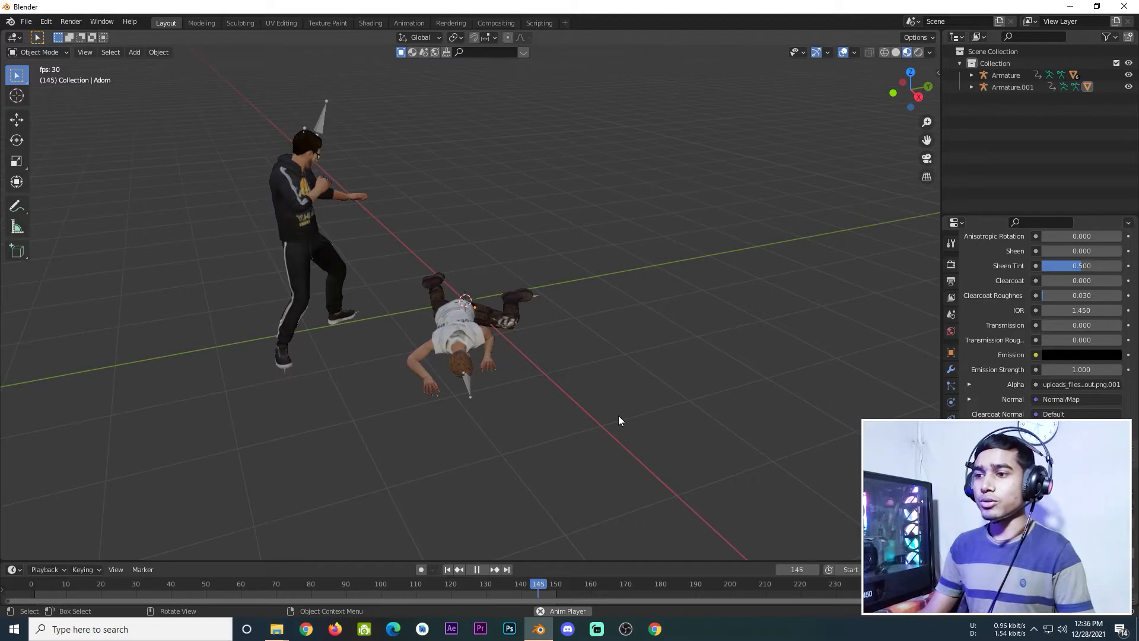
{"action": "key", "text": "space"}
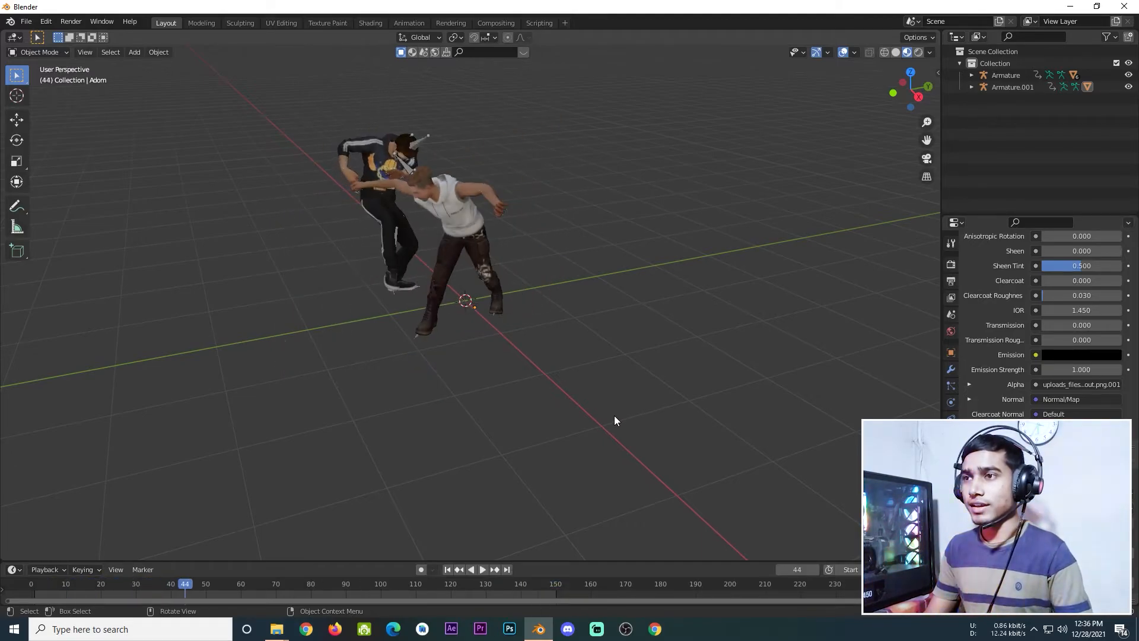
{"action": "middle_click_drag", "start_coordinate": [521, 394], "coordinate": [463, 335]}
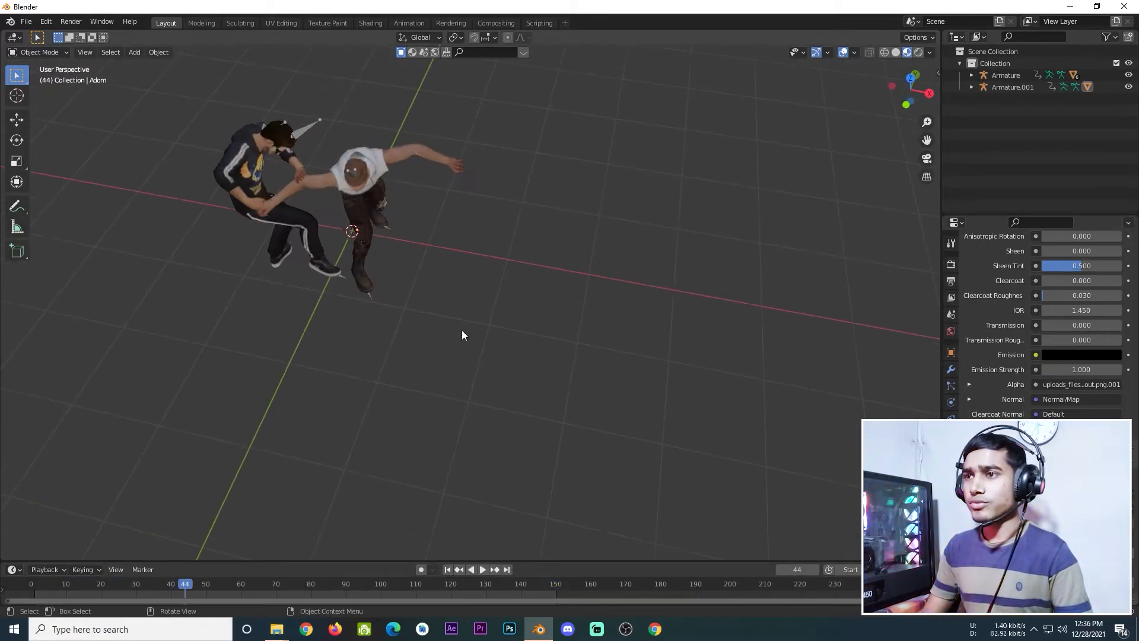
{"action": "scroll", "coordinate": [271, 262], "scroll_direction": "up", "scroll_amount": 5}
{"action": "middle_click_drag", "start_coordinate": [188, 219], "coordinate": [429, 340], "text": "shift"}
- Shift Armature.001 by about 0.07 m along the global X axis to refine its hand contact with the other character
{"action": "left_click", "coordinate": [592, 154]}
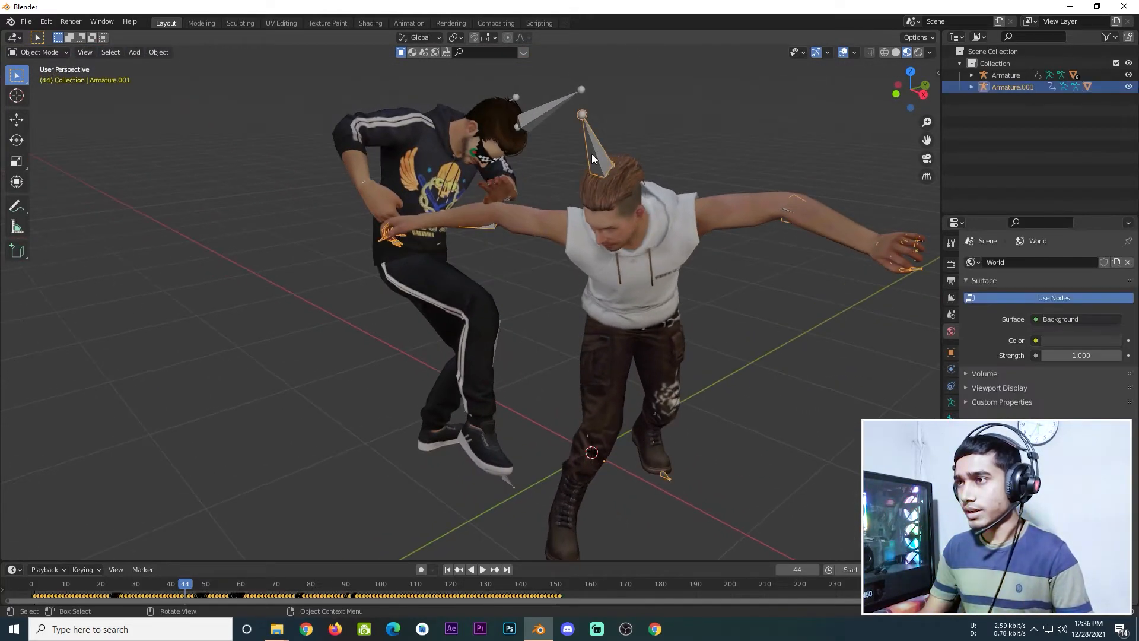
{"action": "key", "text": "g"}
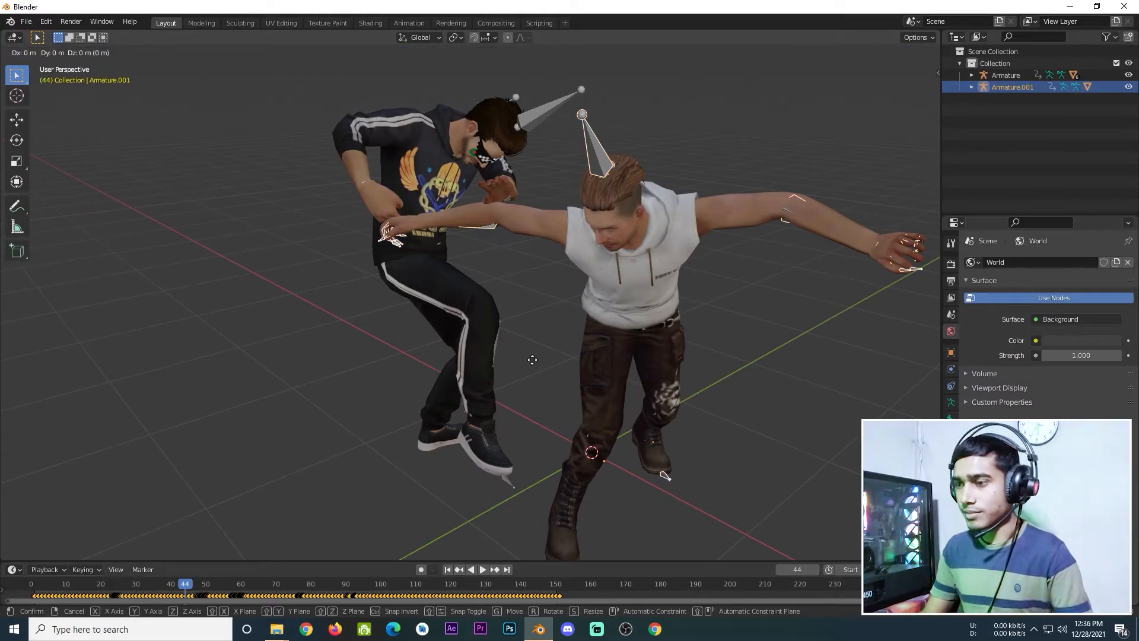
{"action": "key", "text": "x"}
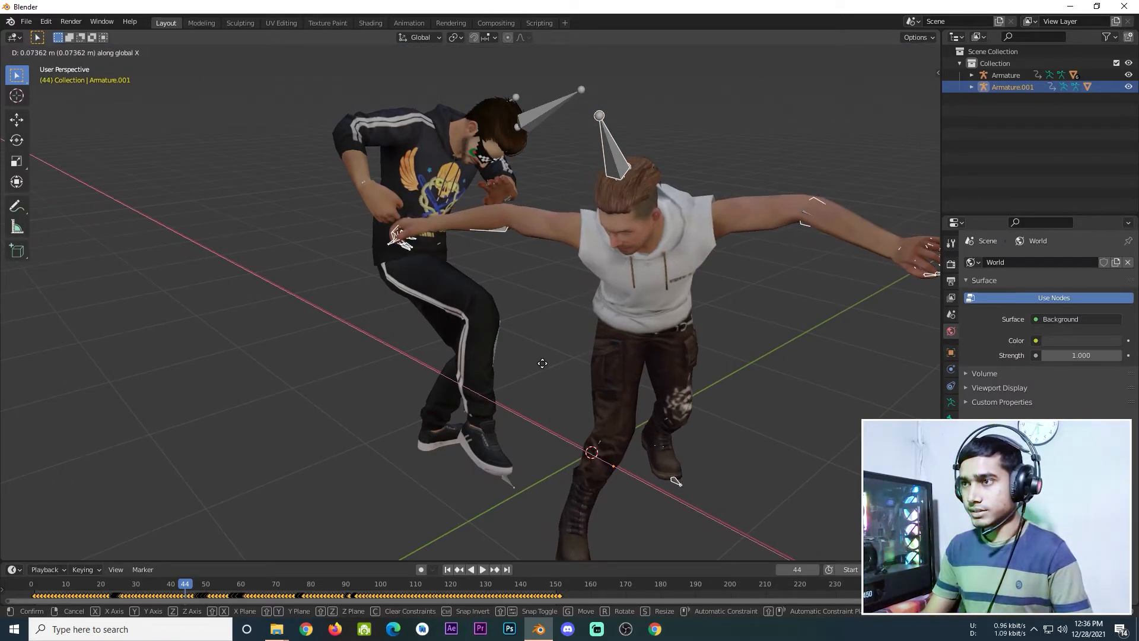
{"action": "left_click", "coordinate": [543, 360]}
- Raise Armature.001 slightly along the global Z axis to align its arm with the other character's hands
{"action": "middle_click_drag", "start_coordinate": [575, 365], "coordinate": [433, 370]}
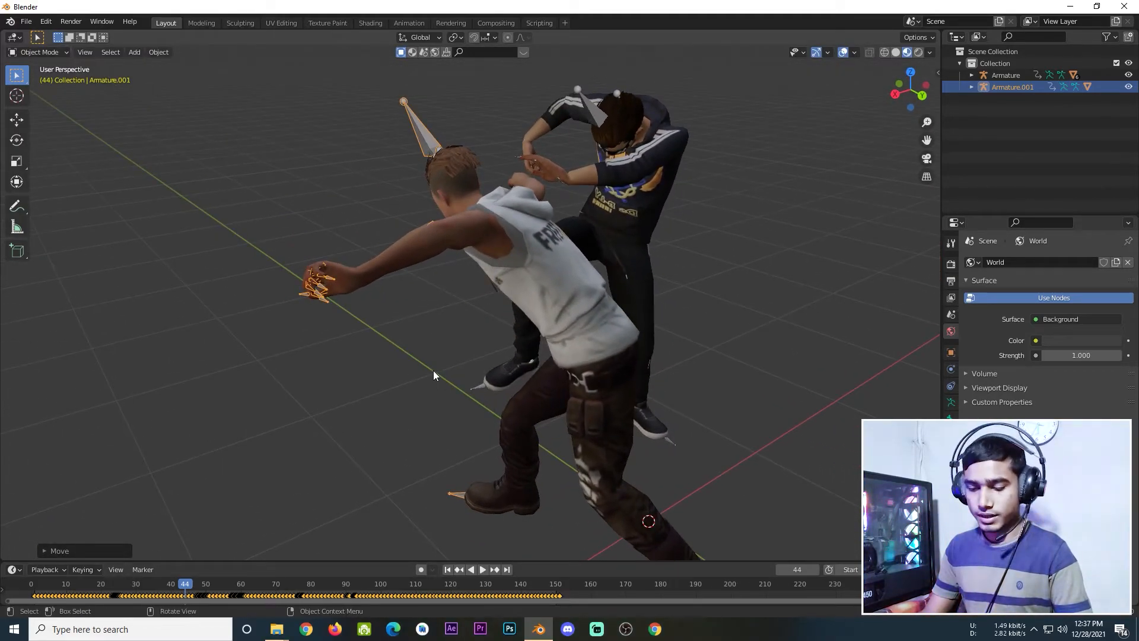
{"action": "key", "text": "g"}
{"action": "key", "text": "z"}
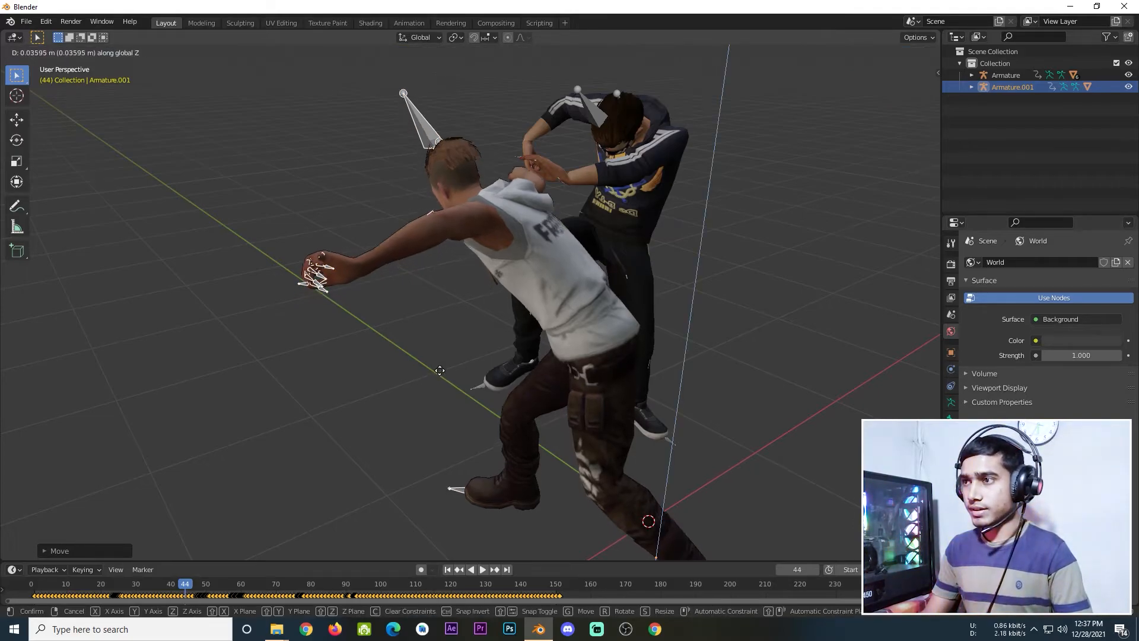
{"action": "left_click", "coordinate": [427, 362]}
- Play the adjusted fight animation close up and from a wider side angle to review the characters' interaction
{"action": "middle_click_drag", "start_coordinate": [427, 361], "coordinate": [573, 393]}
{"action": "key", "text": "space"}
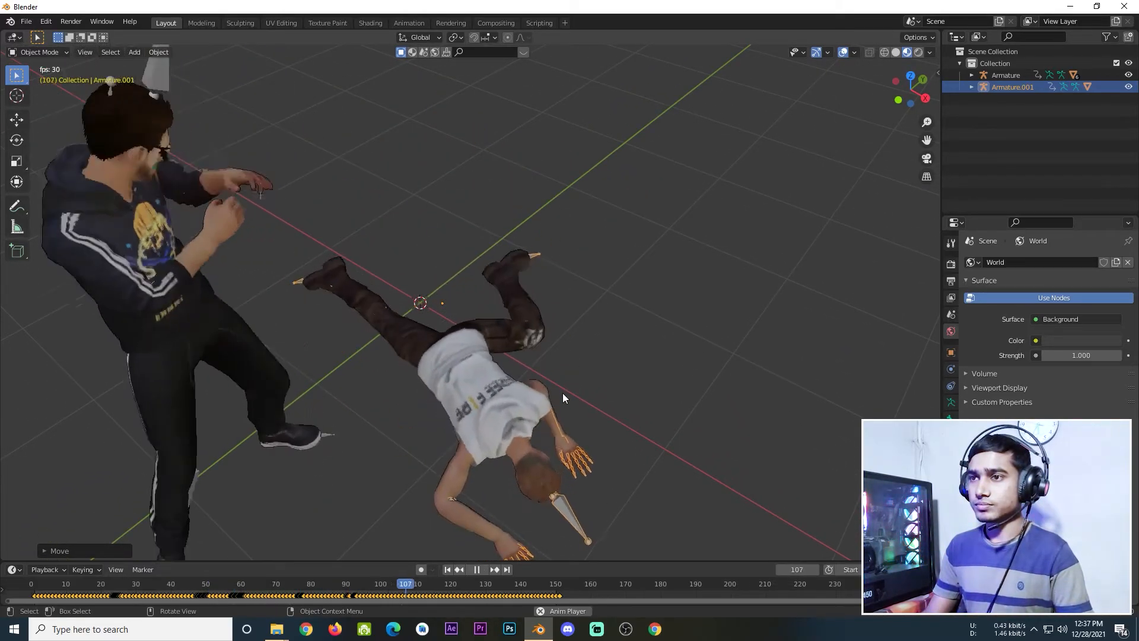
{"action": "key", "text": "space"}
{"action": "middle_click_drag", "start_coordinate": [582, 354], "coordinate": [497, 283]}
{"action": "scroll", "coordinate": [497, 283], "scroll_direction": "down", "scroll_amount": 3}
{"action": "key", "text": "space"}
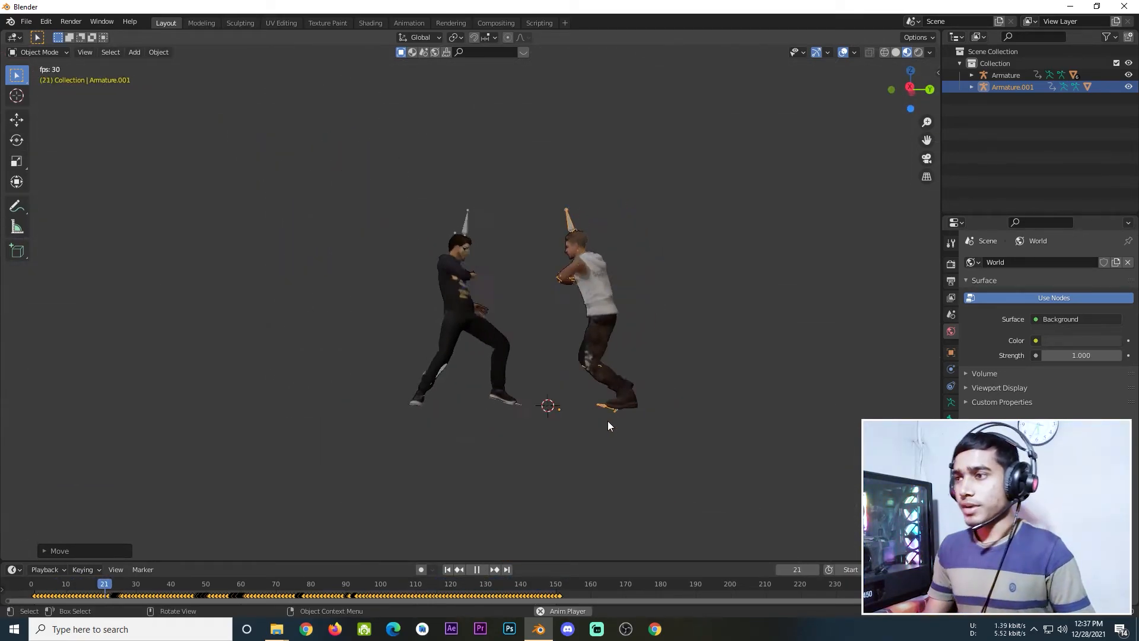
- Deselect Armature.001 and play the fight animation in right orthographic view, both from a distance and close up, to review the characters' contact
{"action": "left_click", "coordinate": [782, 401]}
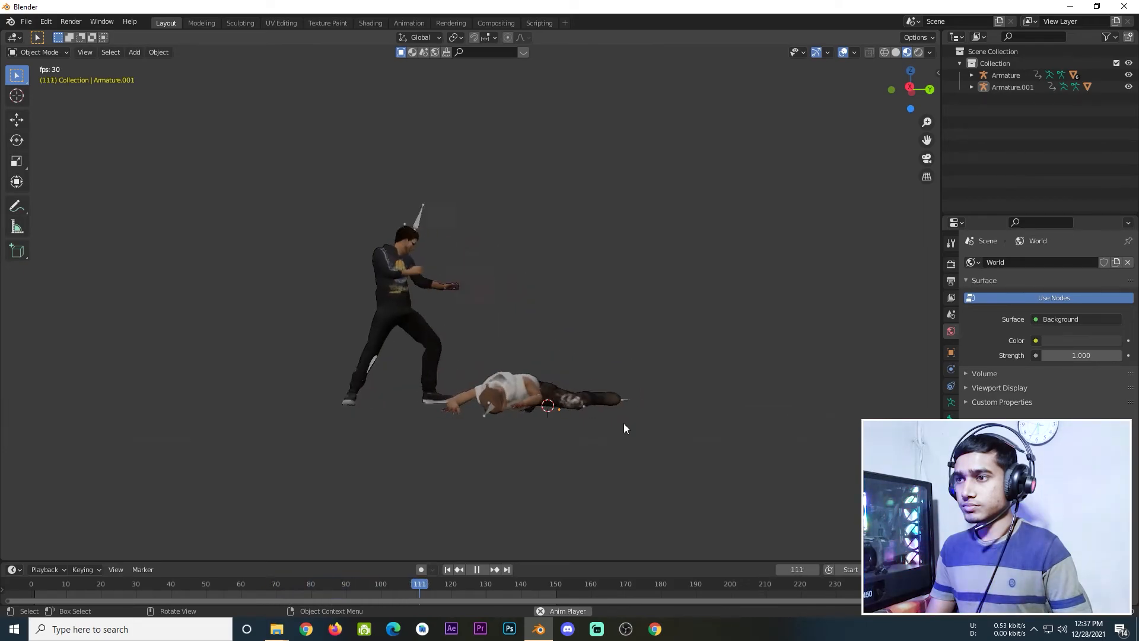
{"action": "key", "text": "space"}
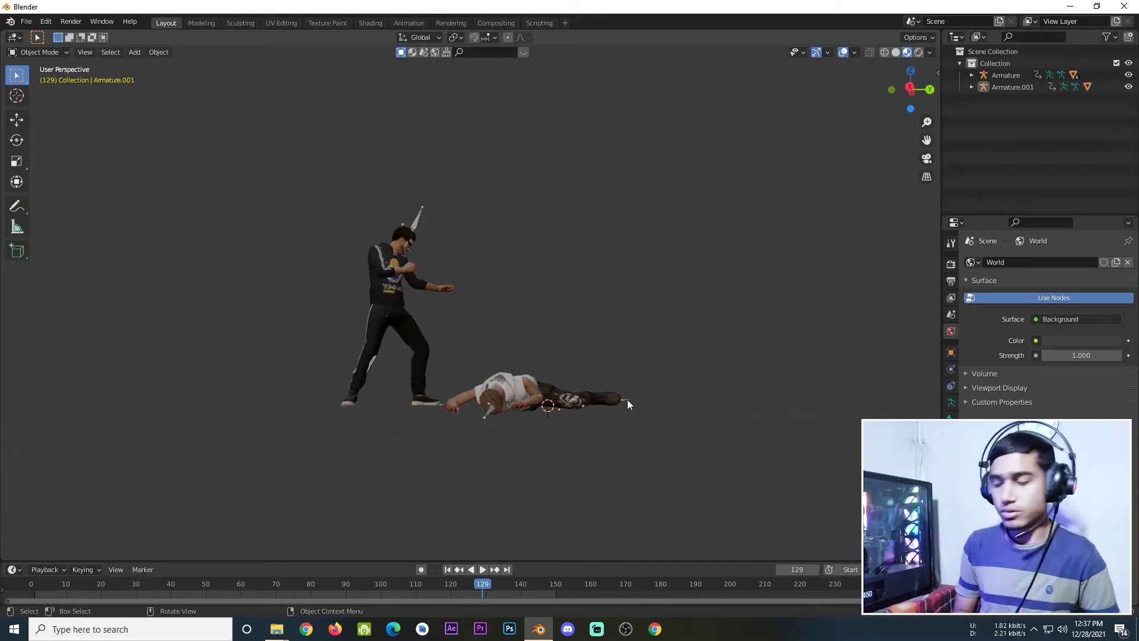
{"action": "key", "text": "KP_1"}
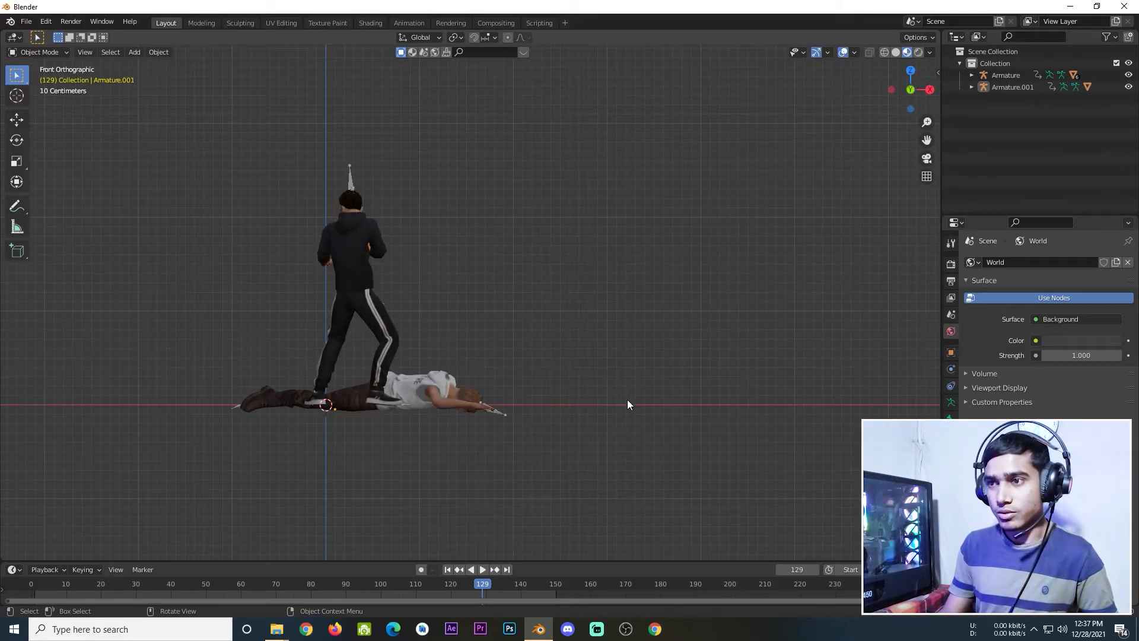
{"action": "key", "text": "KP_3"}
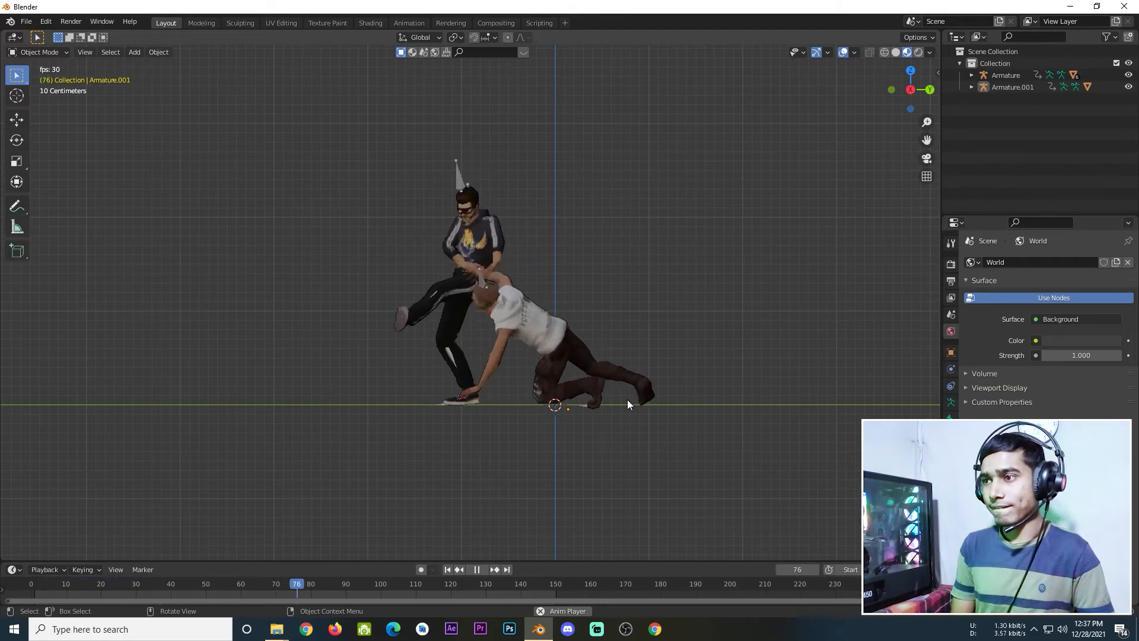
{"action": "key", "text": "space"}
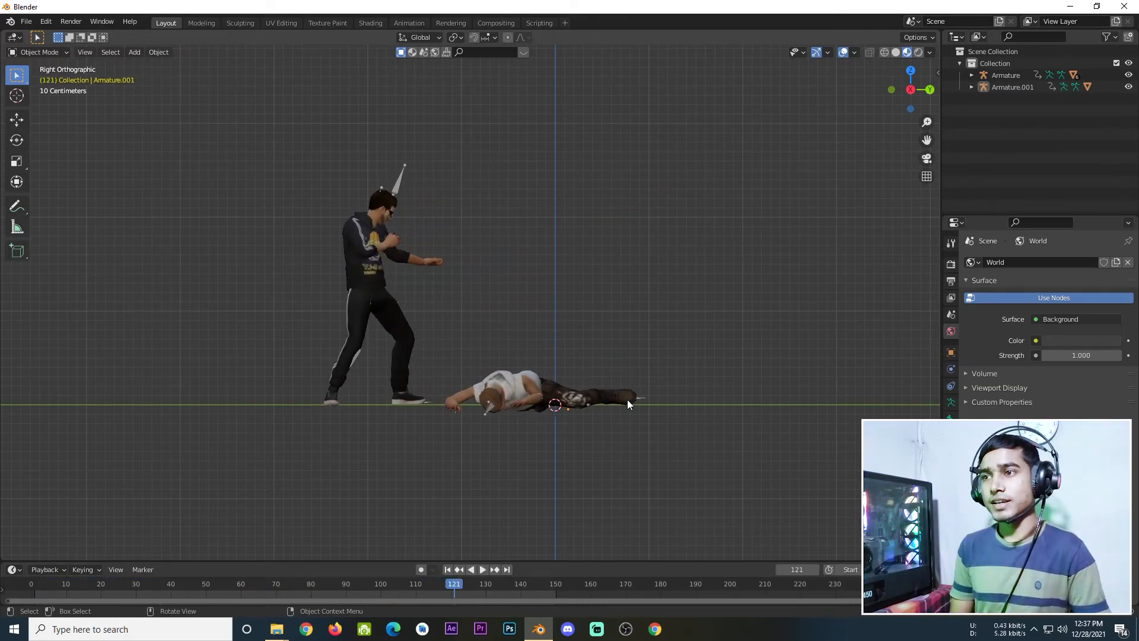
{"action": "middle_click_drag", "start_coordinate": [666, 309], "coordinate": [683, 248], "text": "shift"}
{"action": "scroll", "coordinate": [668, 376], "scroll_direction": "up", "scroll_amount": 3}
{"action": "key", "text": "space"}
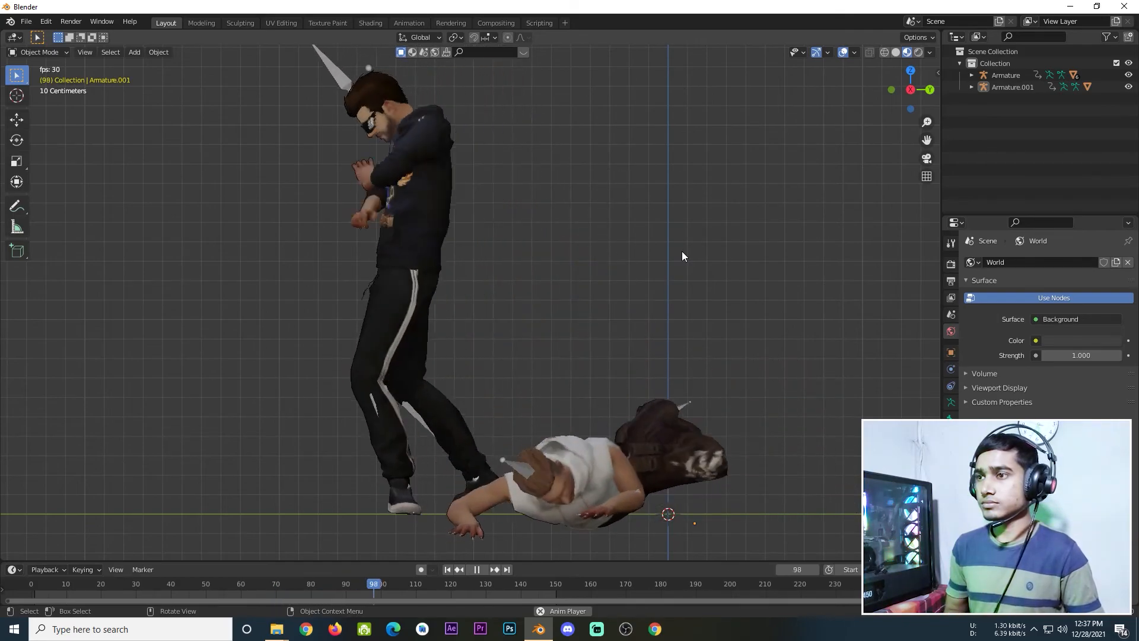
{"action": "key", "text": "space"}
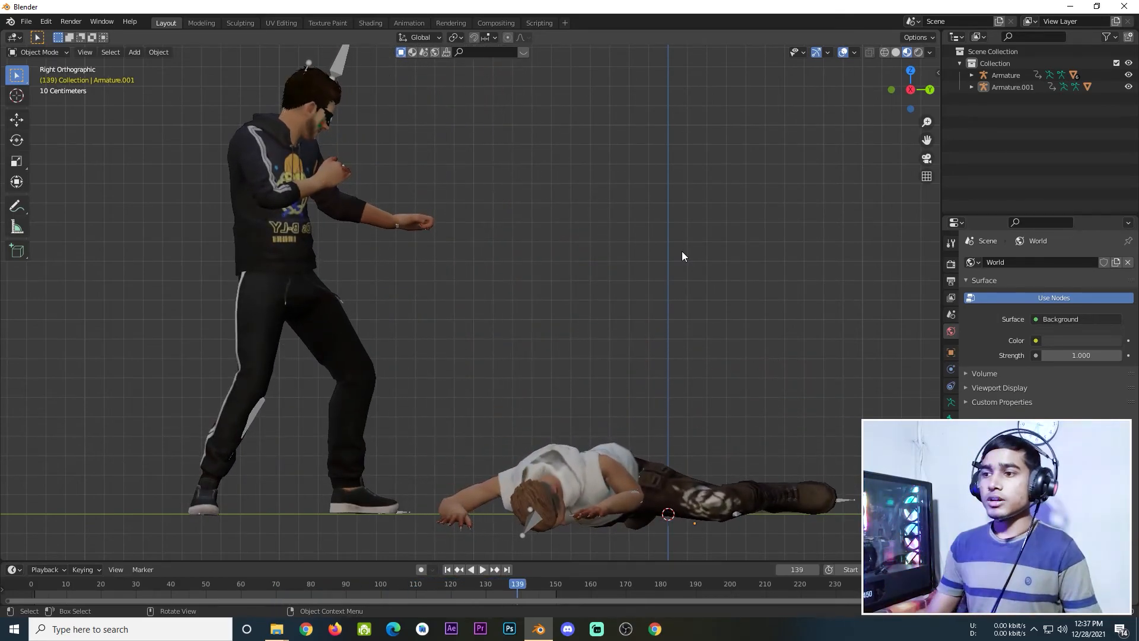